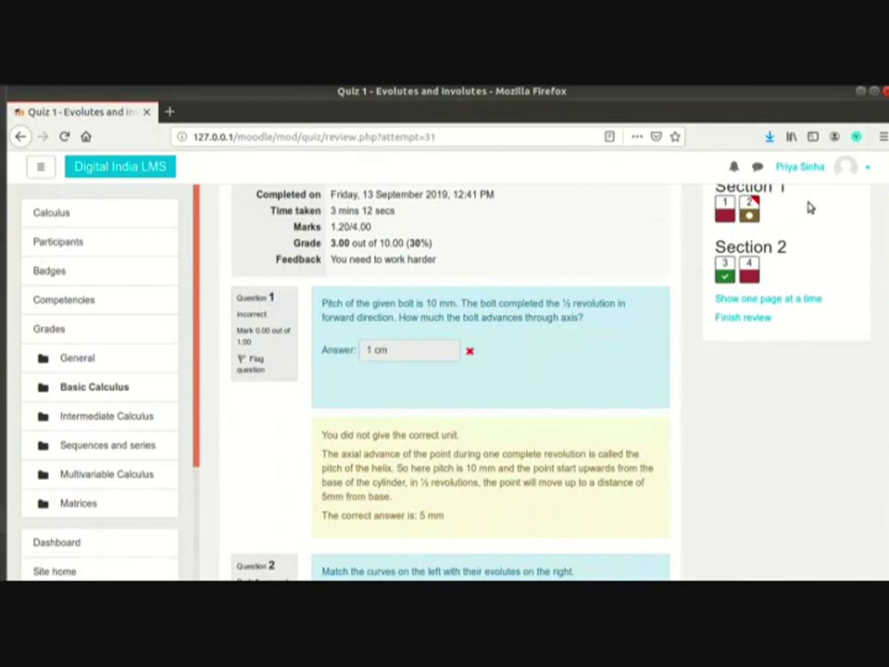
Log out of the student's account
left_click(816, 171)
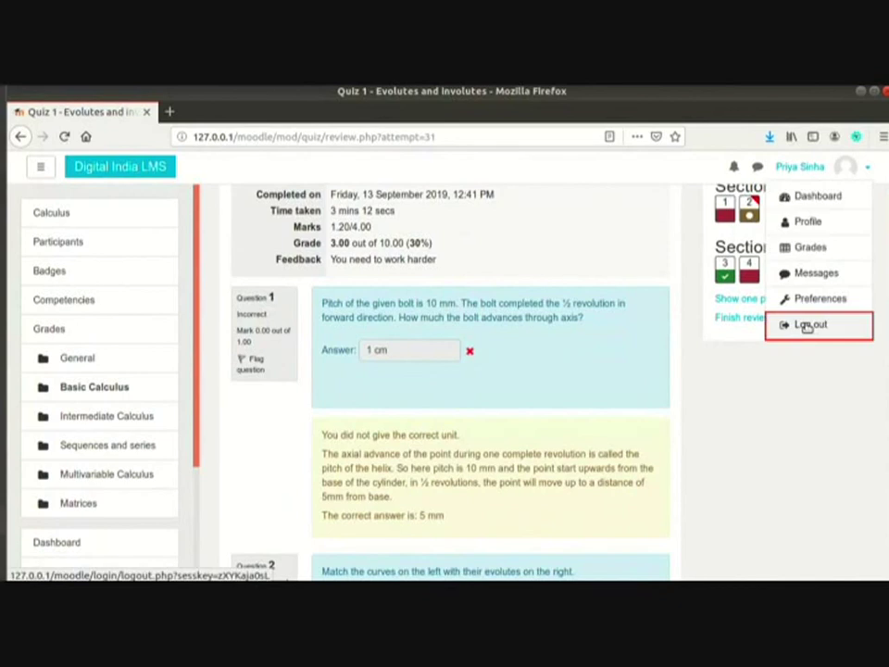
left_click(807, 325)
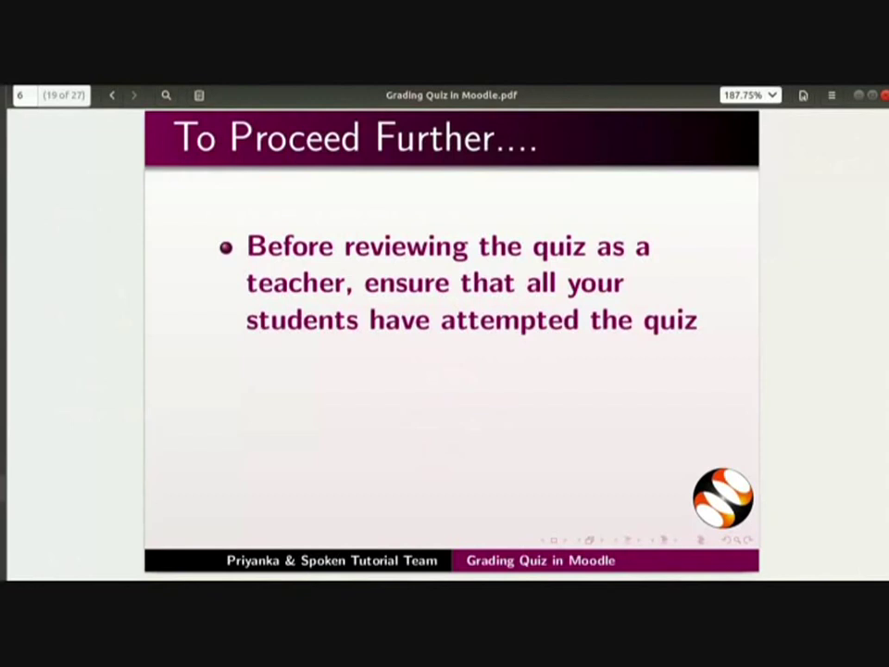
key("Page_Down")
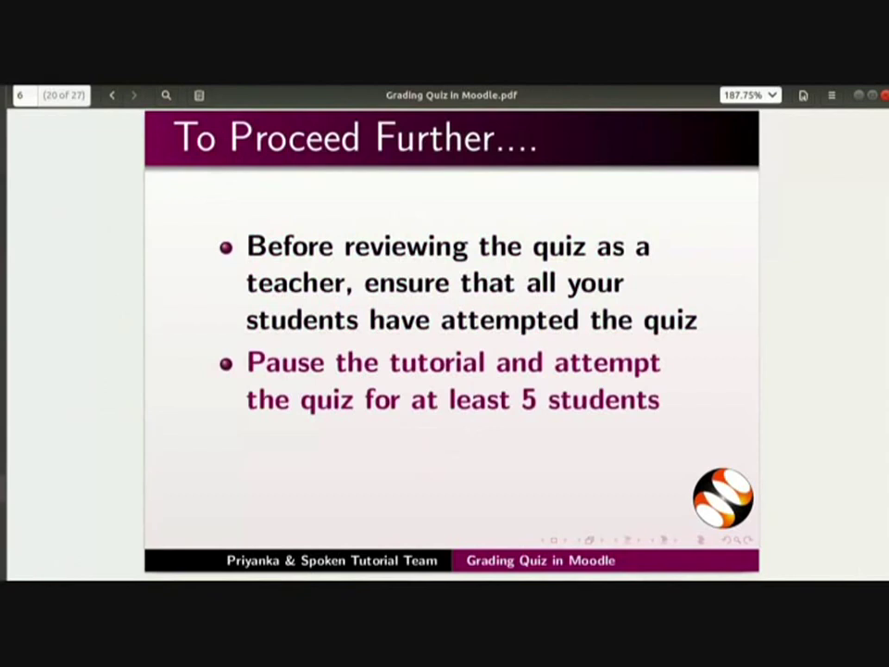
key("Page_Down")
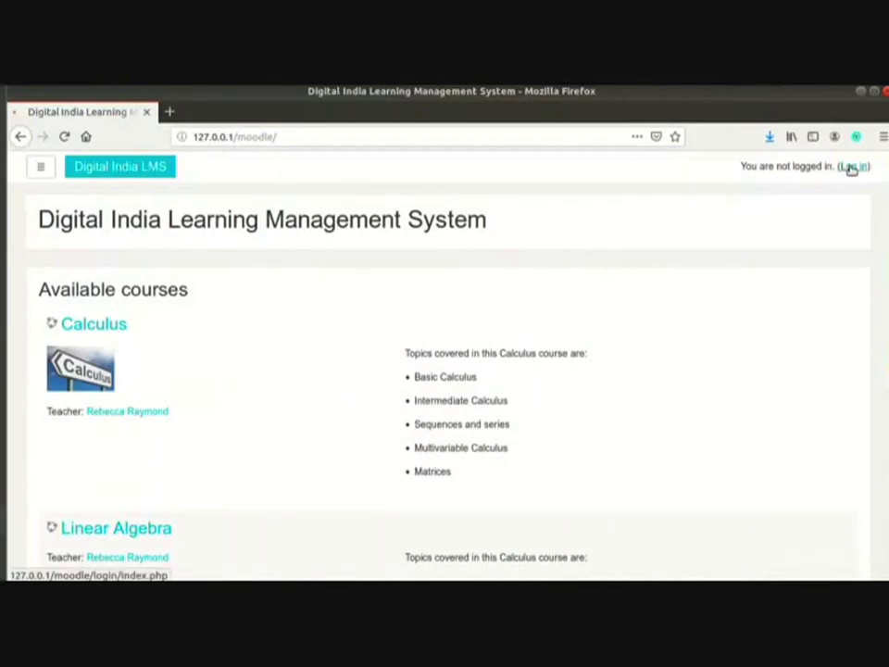
Log in to the learning management system with the teacher's username and password
left_click(846, 167)
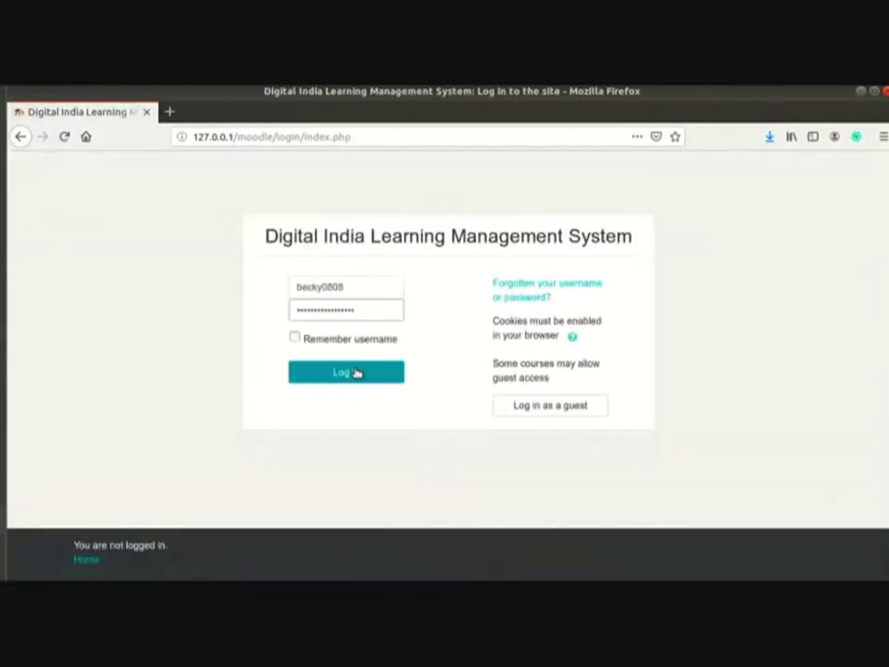
left_click(356, 372)
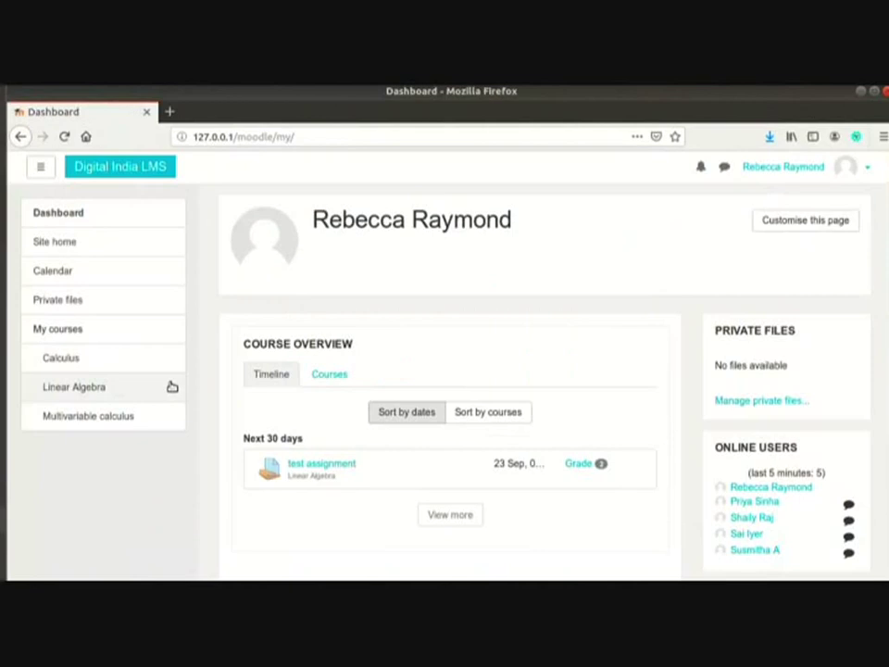
Open the first "Quiz 1 - Evolutes and involutes" activity under Basic Calculus in the Calculus course
left_click(61, 358)
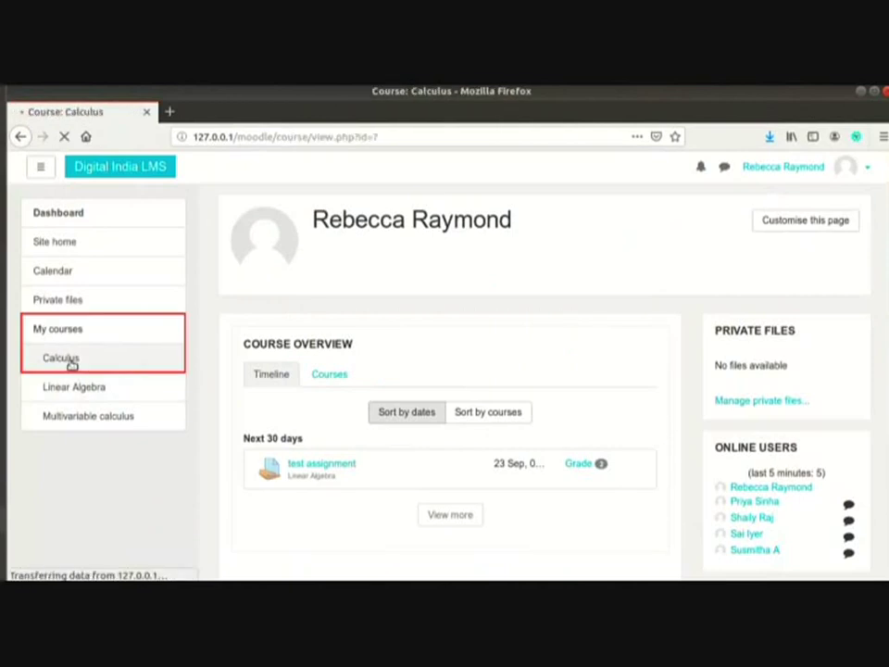
scroll(470, 457, "down", 5)
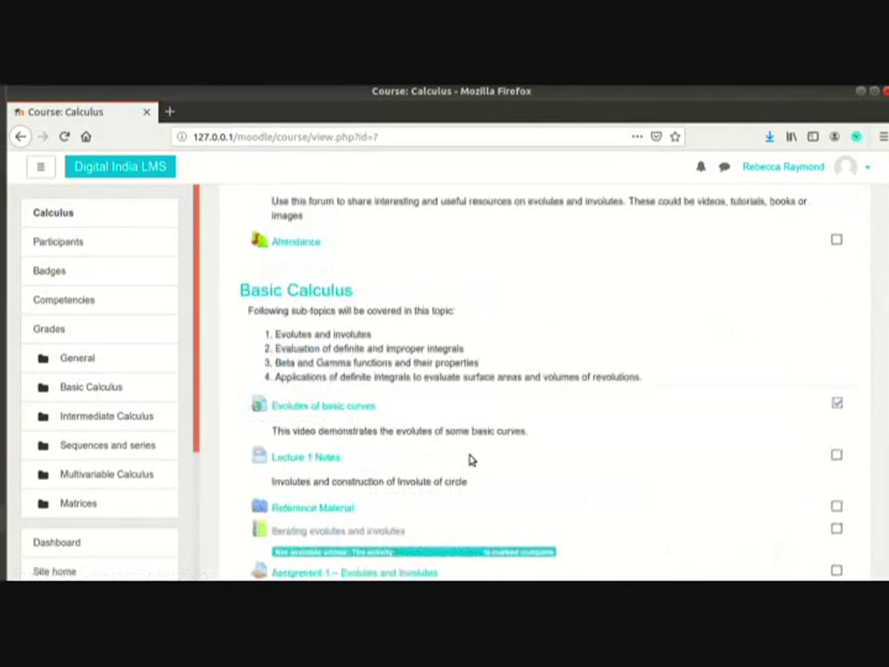
scroll(471, 457, "down", 4)
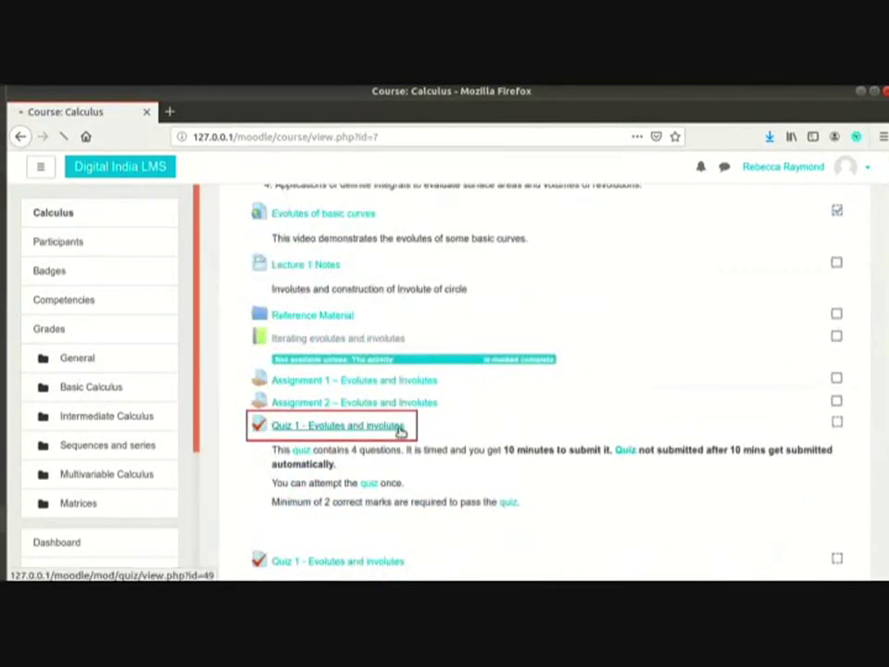
left_click(400, 432)
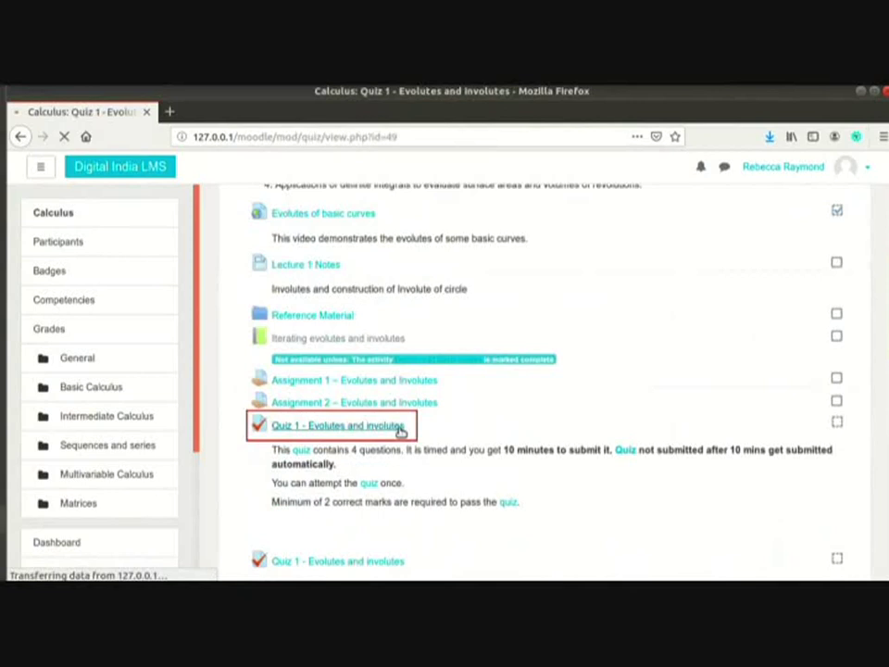
Open the report of student attempts for Quiz 1 - Evolutes and involutes
scroll(600, 396, "down", 2)
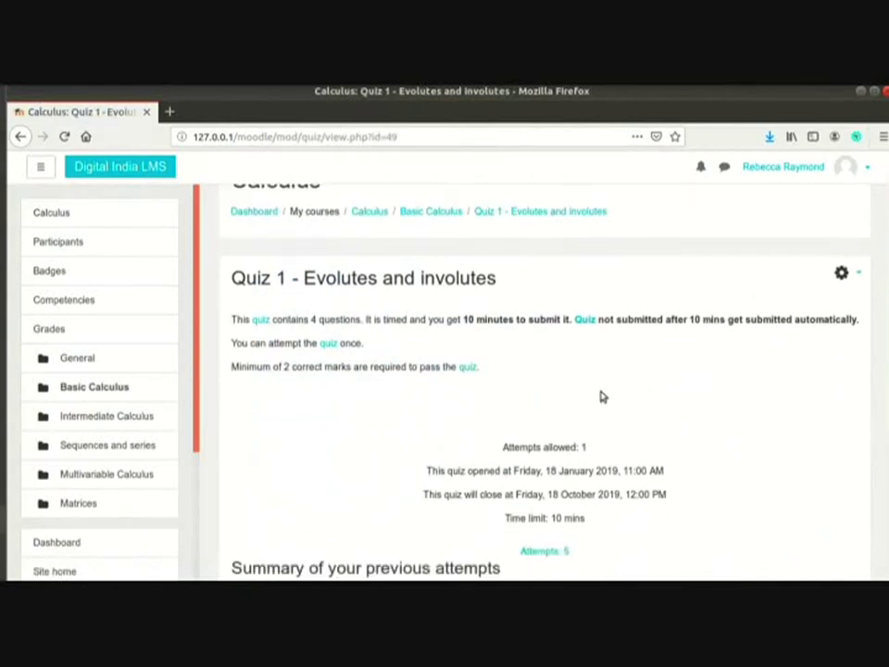
scroll(601, 456, "down", 1)
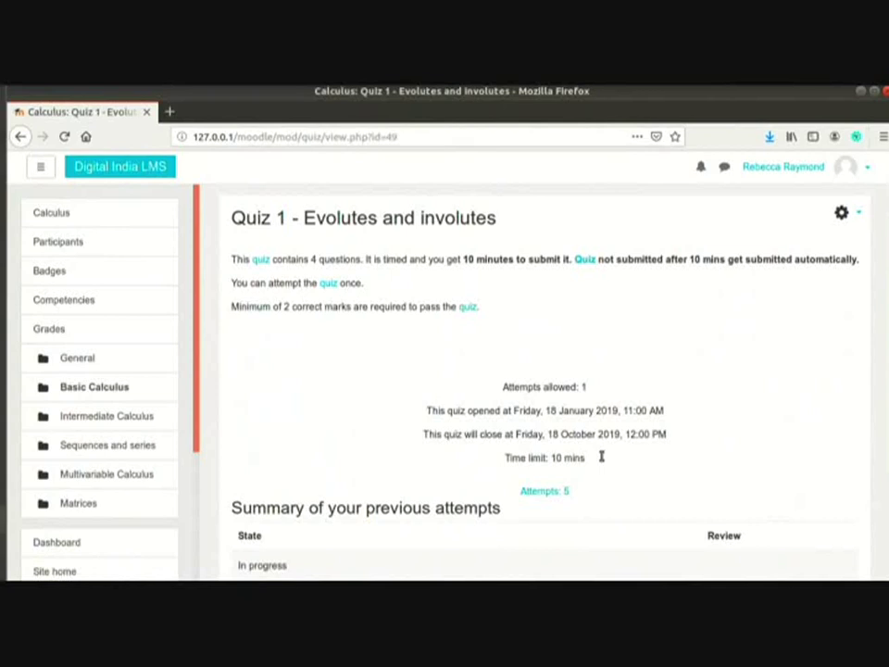
scroll(600, 457, "down", 1)
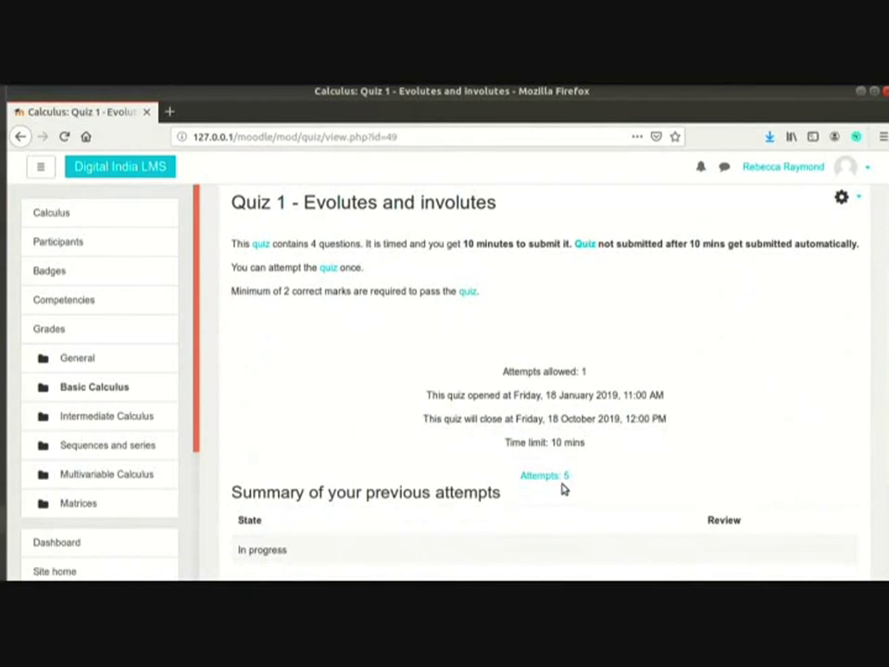
left_click(564, 479)
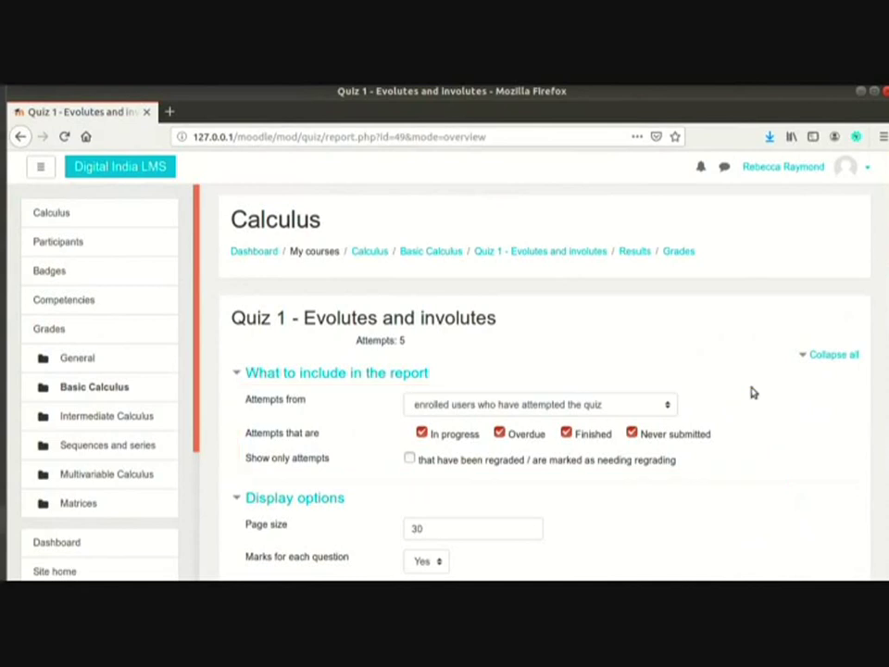
Hide the course navigation sidebar and open the review of the first listed student's quiz attempt
scroll(756, 400, "down", 2)
scroll(764, 413, "down", 3)
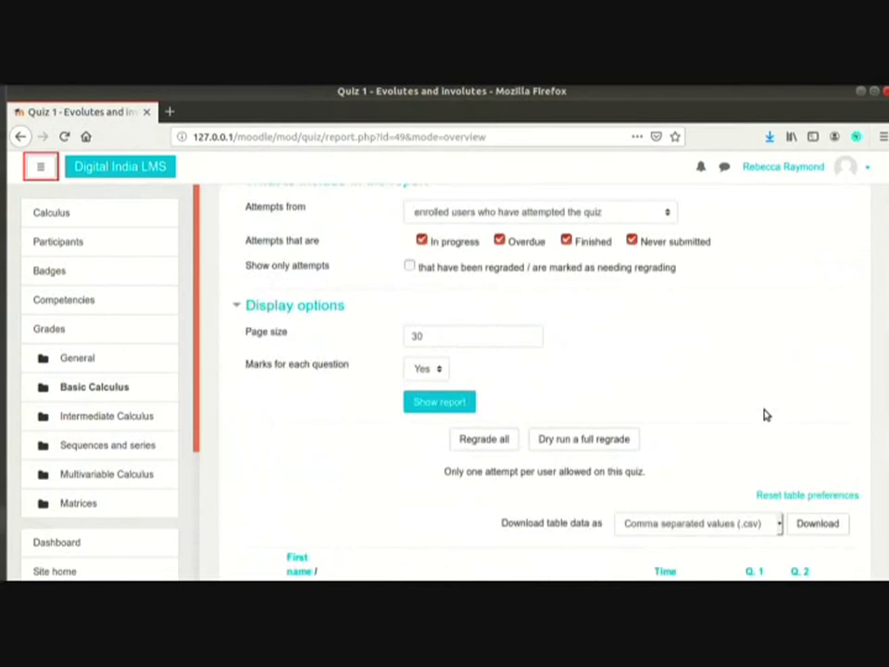
left_click(44, 167)
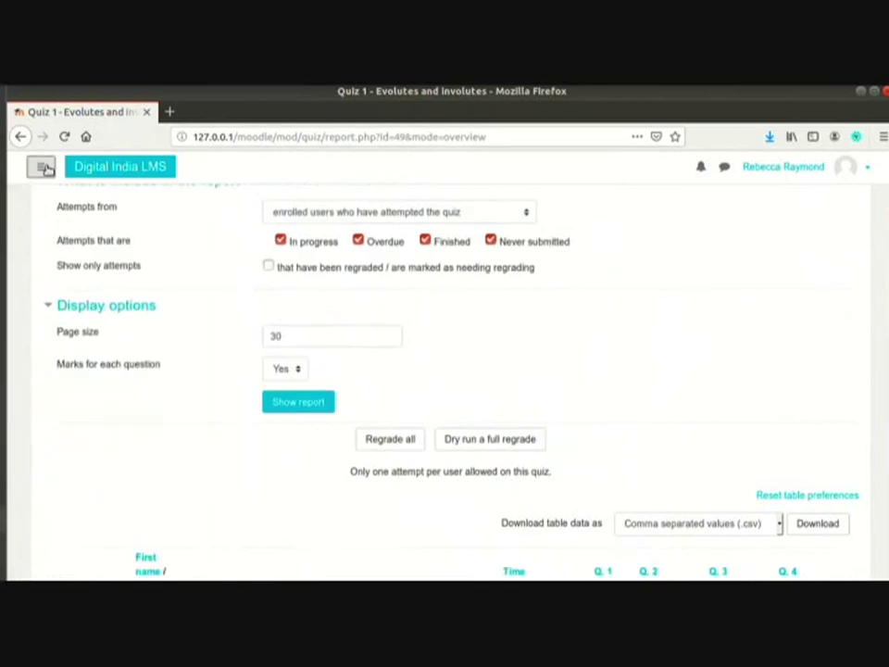
scroll(669, 396, "down", 4)
scroll(675, 406, "down", 2)
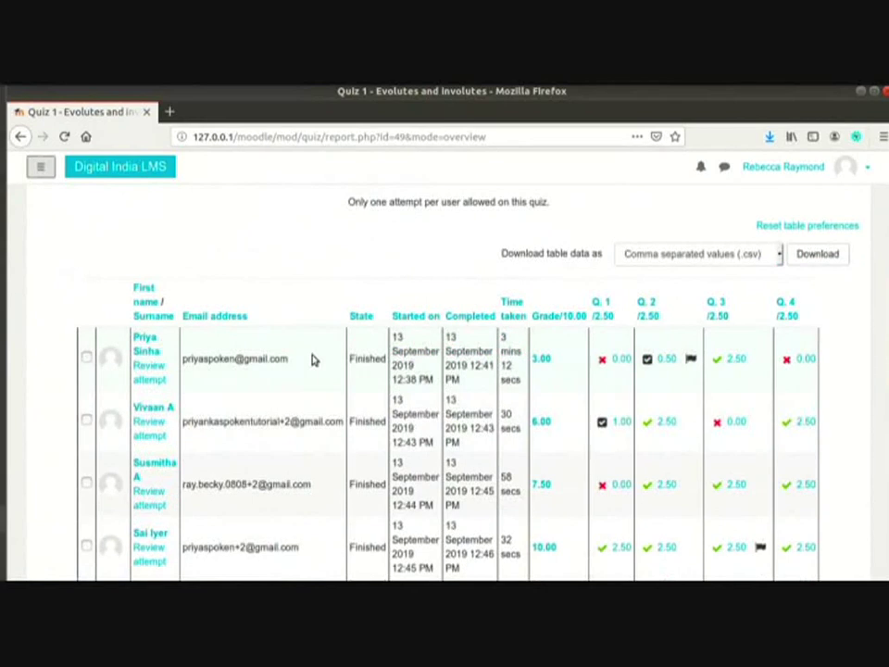
left_click(145, 371)
left_click(146, 371)
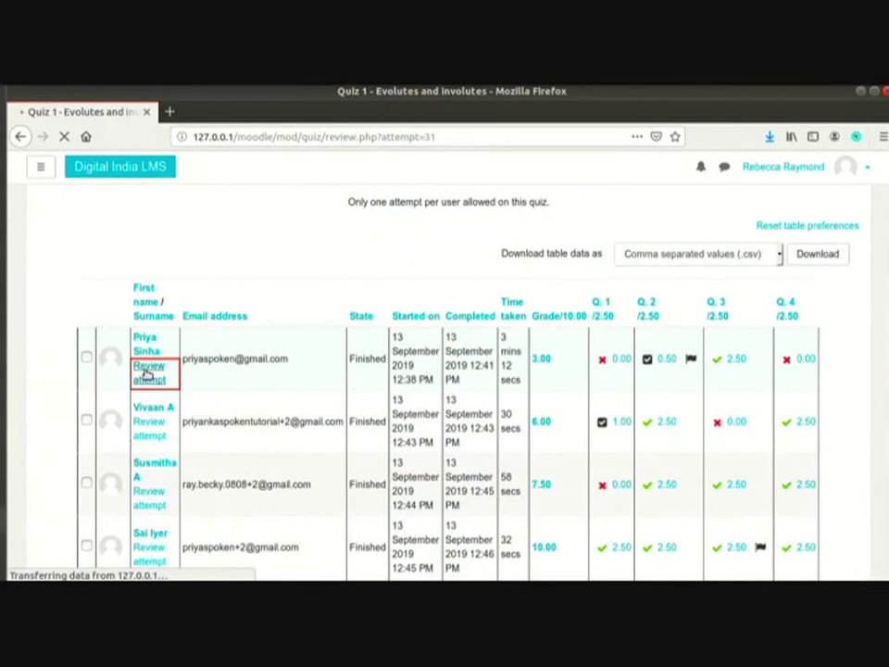
Read through the student's answers, feedback and response histories, and return to the attempt summary
scroll(358, 413, "down", 1)
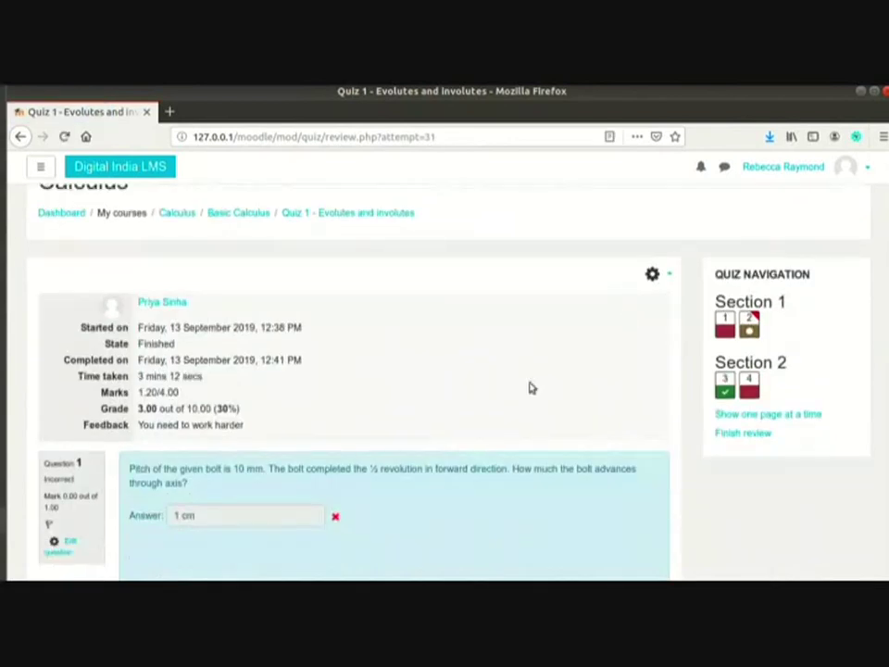
scroll(529, 388, "down", 5)
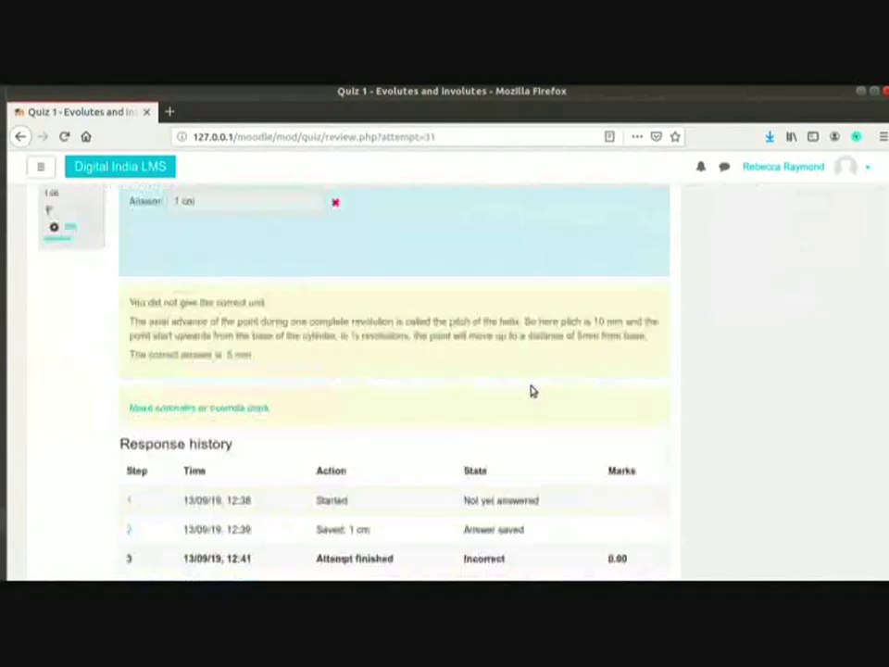
scroll(529, 391, "down", 5)
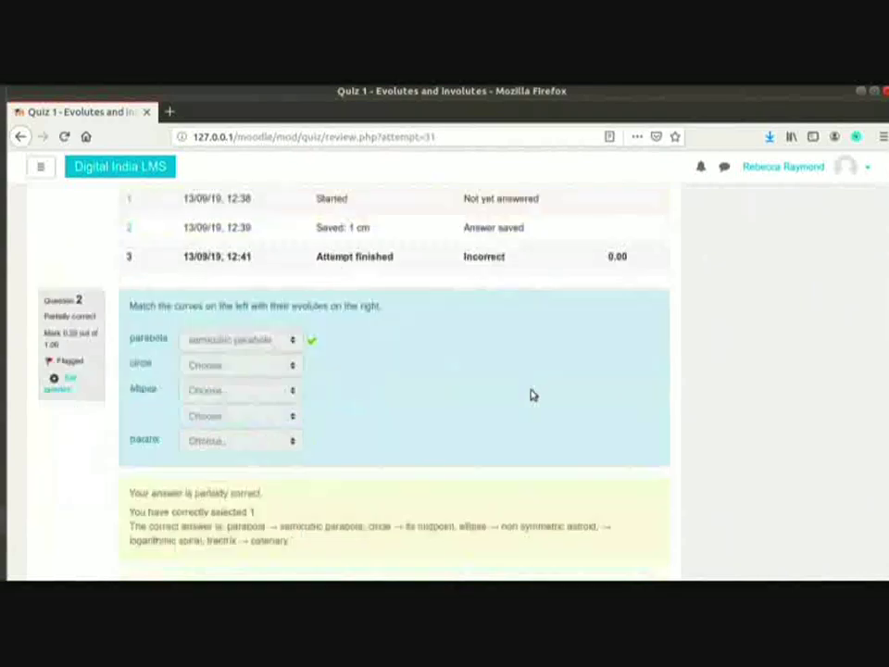
scroll(530, 394, "down", 8)
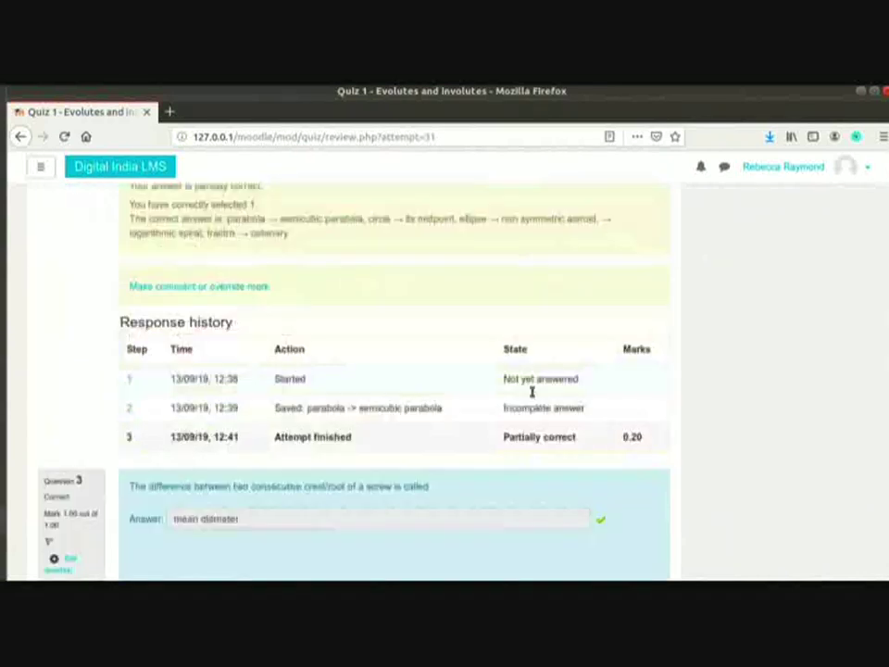
scroll(531, 396, "down", 4)
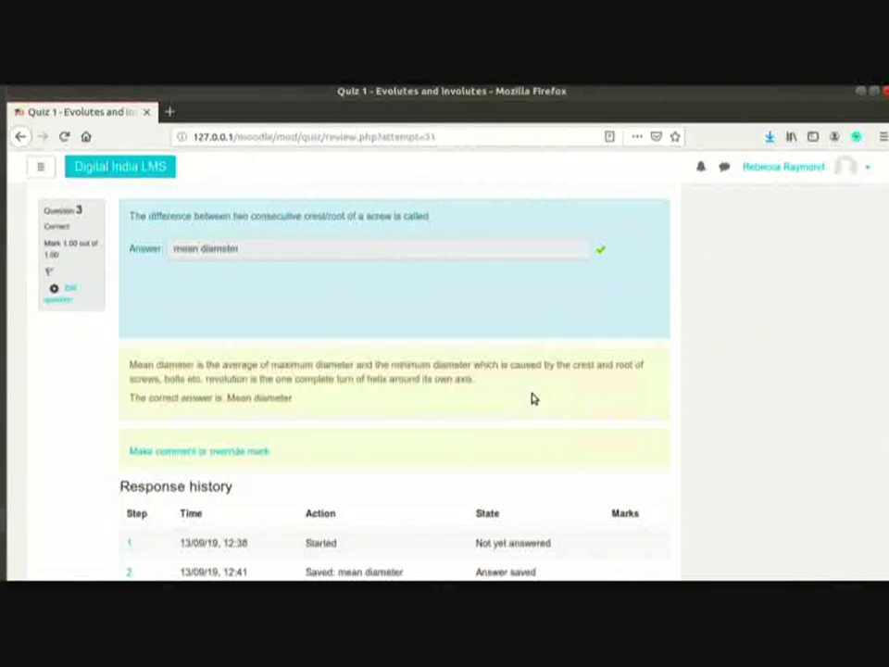
scroll(531, 399, "up", 1)
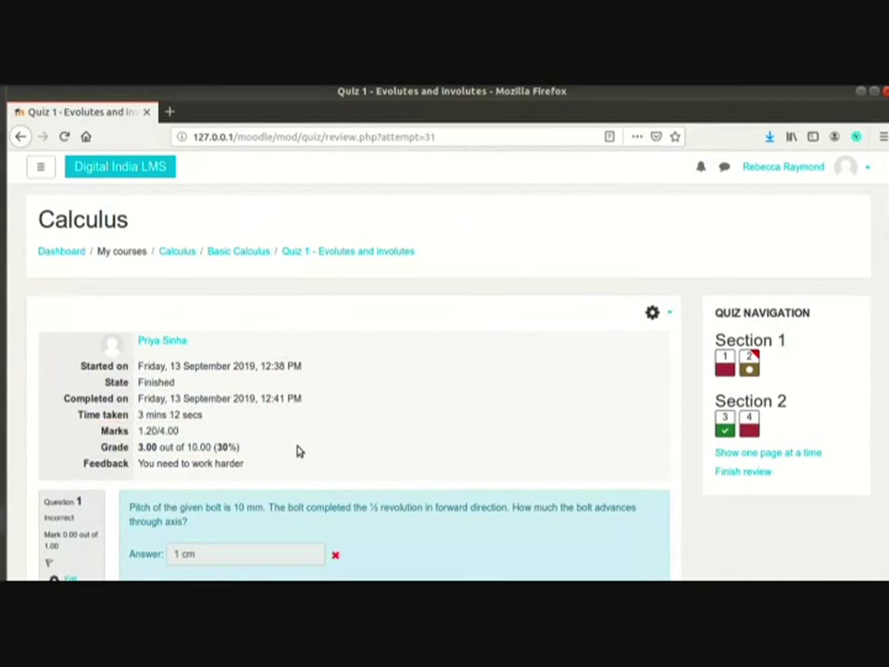
Check the question statuses in the quiz navigation, jump to question 4, and return to the start of the review
scroll(298, 450, "down", 1)
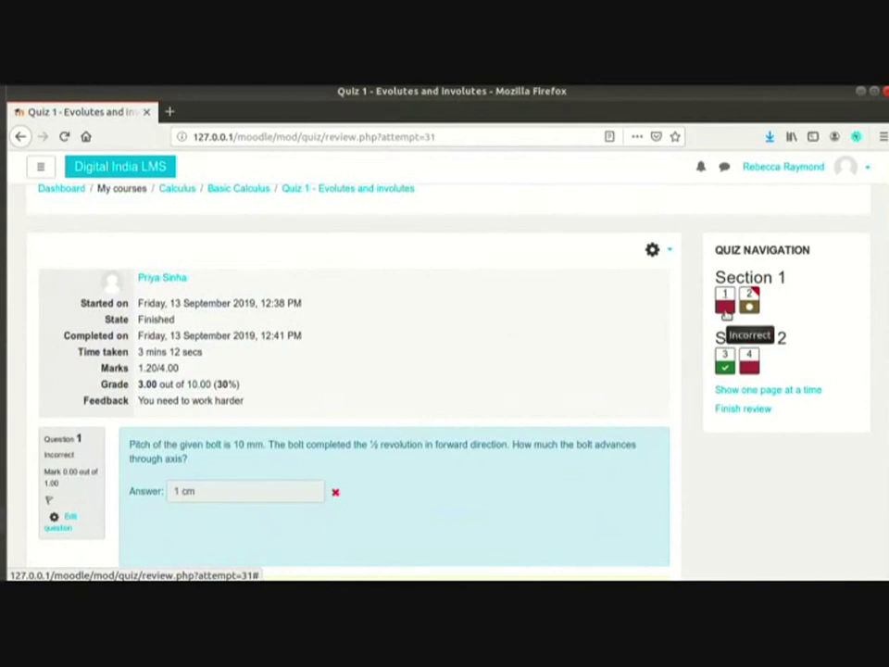
left_click(749, 370)
scroll(750, 372, "up", 15)
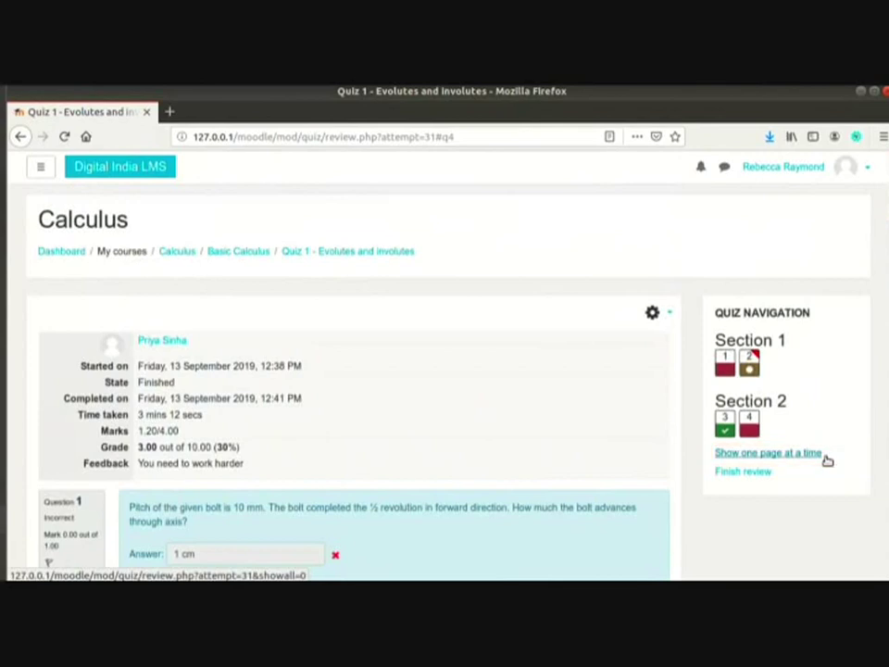
Examine question 1's mark, feedback, correct answer and response history
scroll(825, 463, "down", 3)
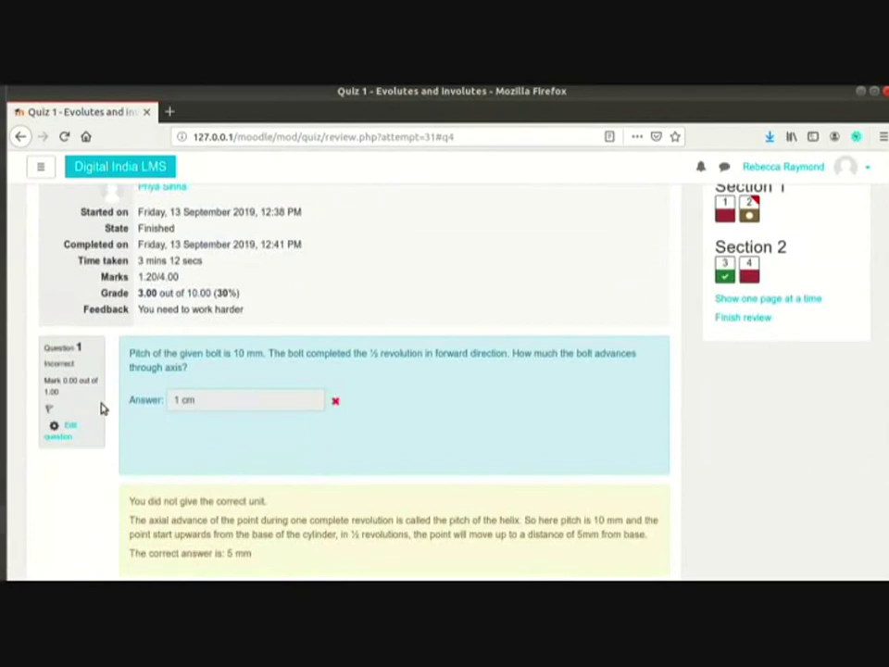
scroll(200, 432, "down", 2)
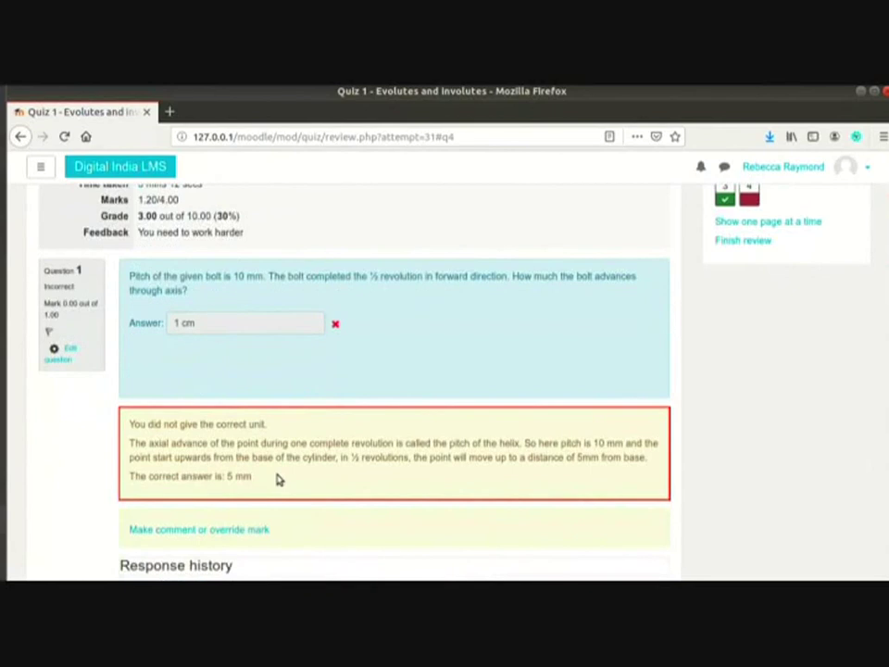
scroll(311, 444, "down", 5)
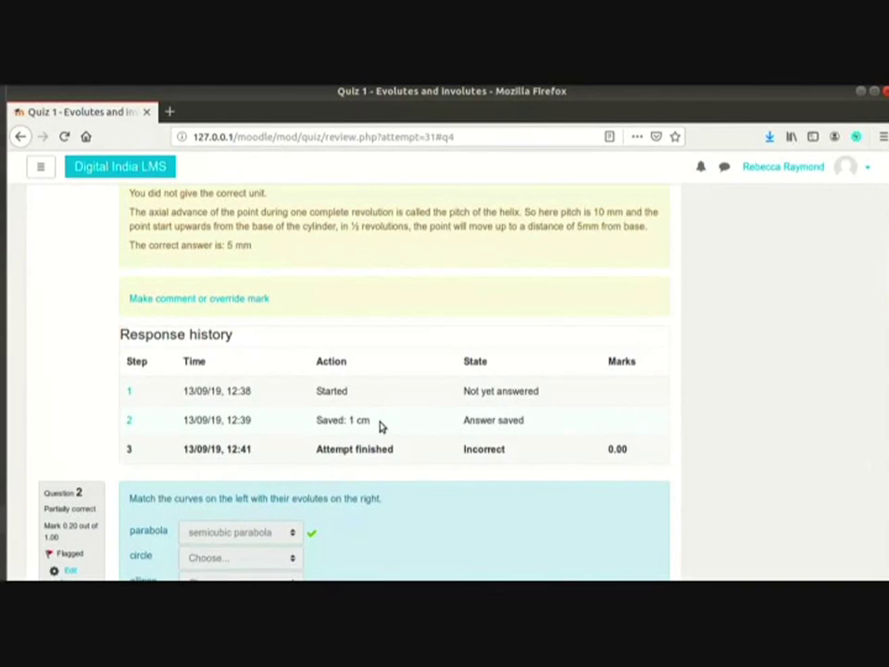
Open the form for commenting on or overriding the mark of question 4
scroll(379, 426, "down", 10)
scroll(649, 380, "down", 5)
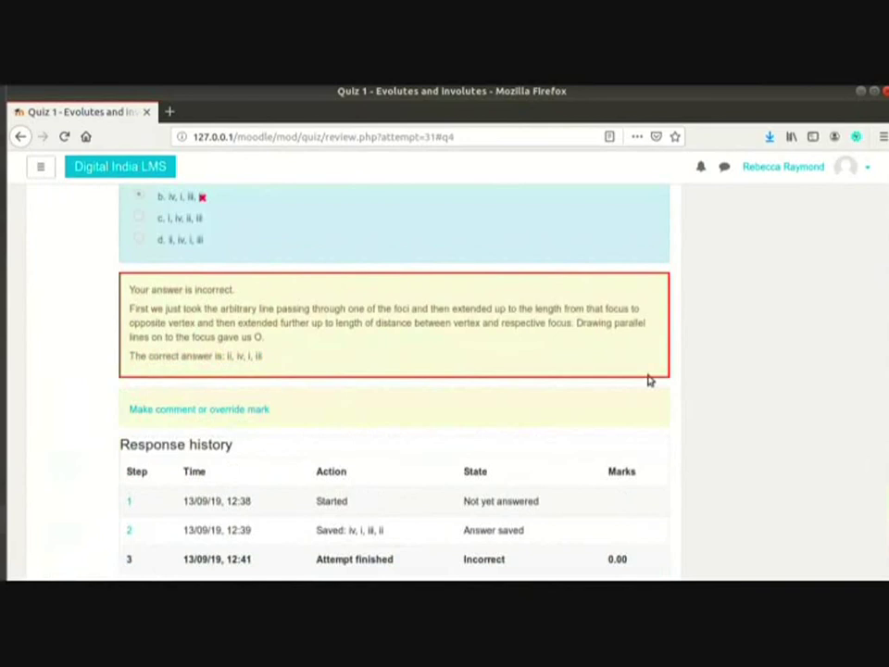
left_click(251, 410)
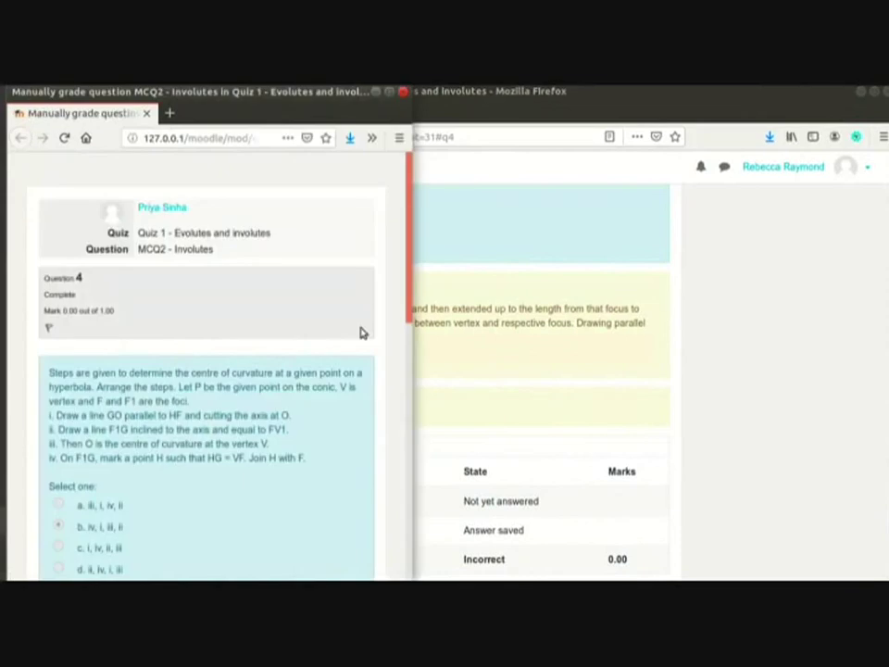
Comment on question 4 that the correct sequence is ii, iv, i, iii, giving partial credit for the last 3 steps, and advise careful marking next time
scroll(363, 333, "down", 1)
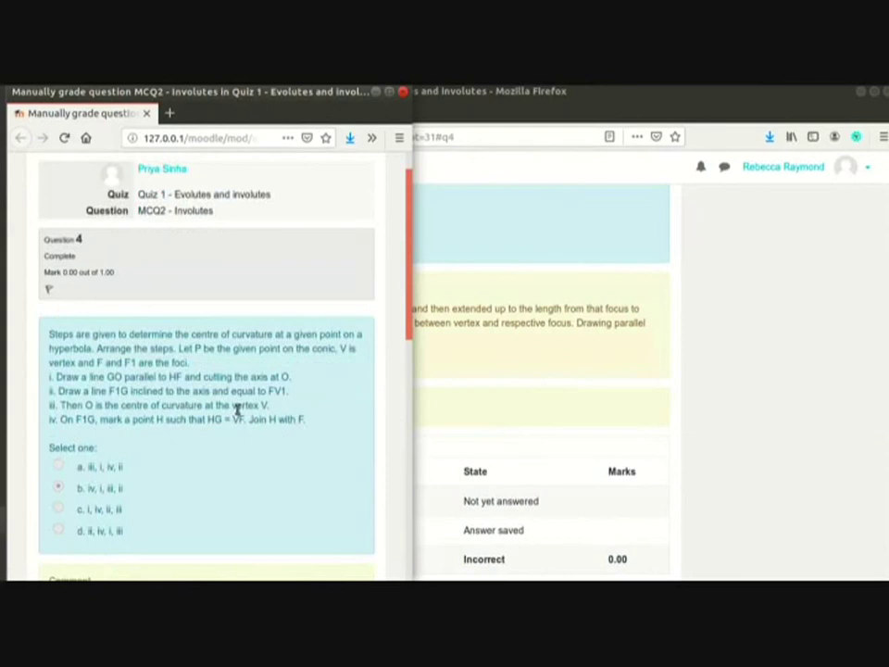
scroll(237, 409, "down", 5)
left_click(301, 362)
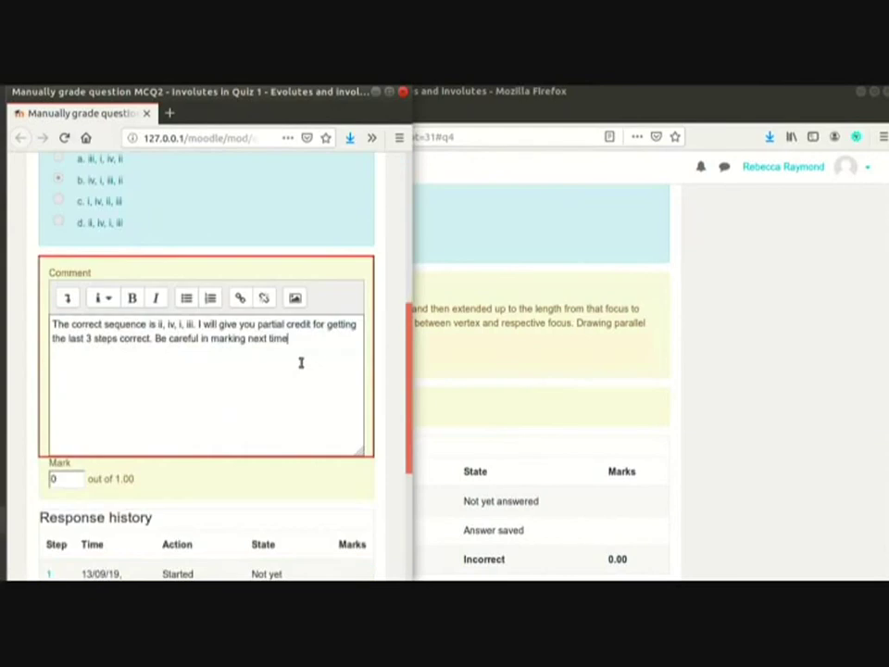
key("Tab")
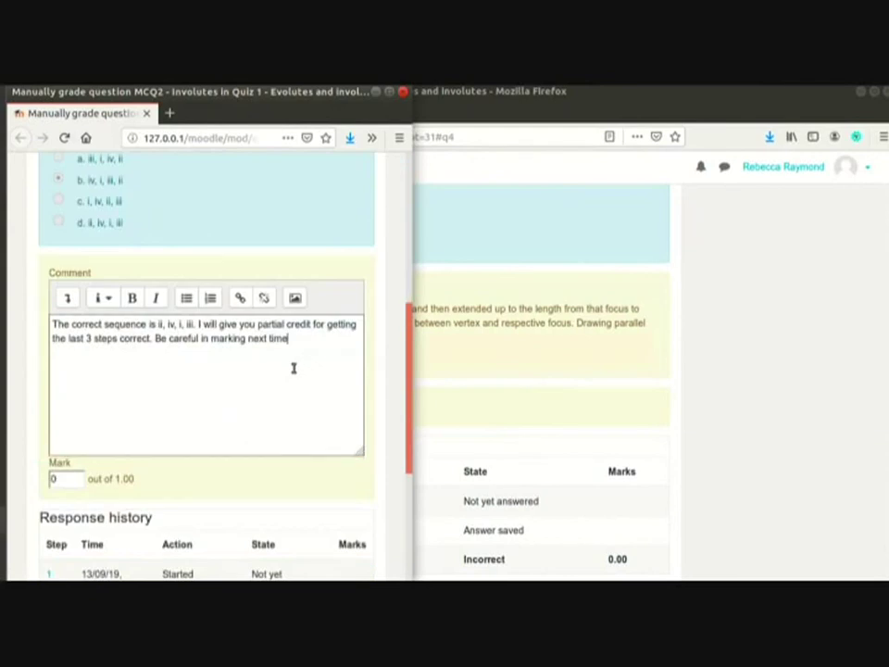
Set the question 4 mark to 0.75 out of 1.00 and save the manual grade with its comment
scroll(278, 380, "down", 1)
left_click(67, 441)
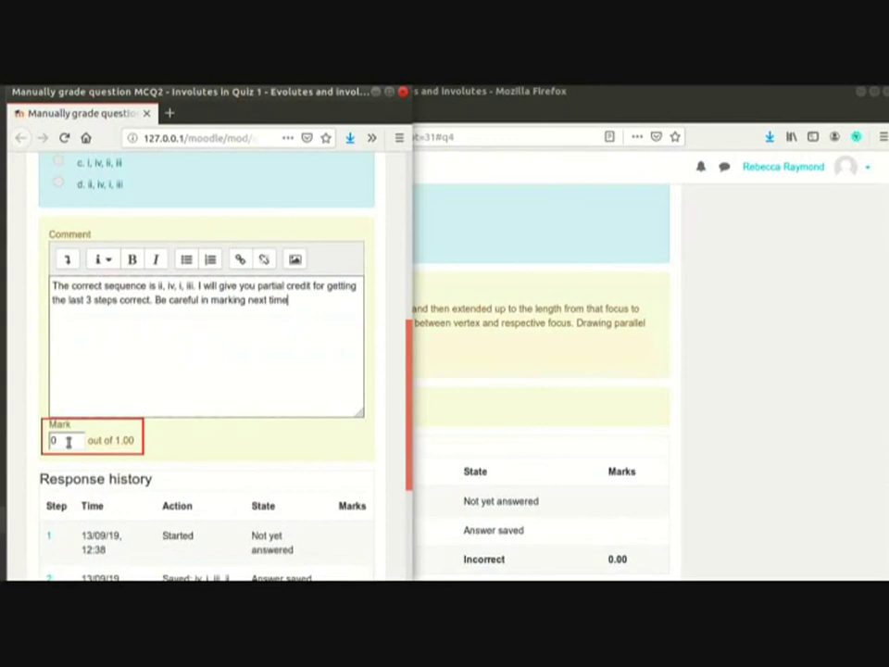
type(".75")
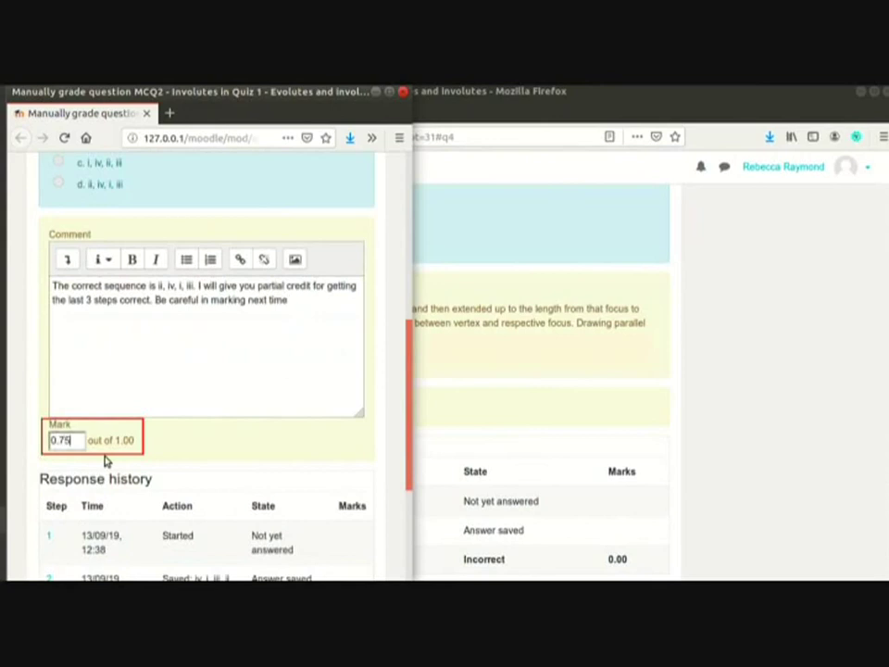
scroll(105, 460, "down", 5)
left_click(56, 456)
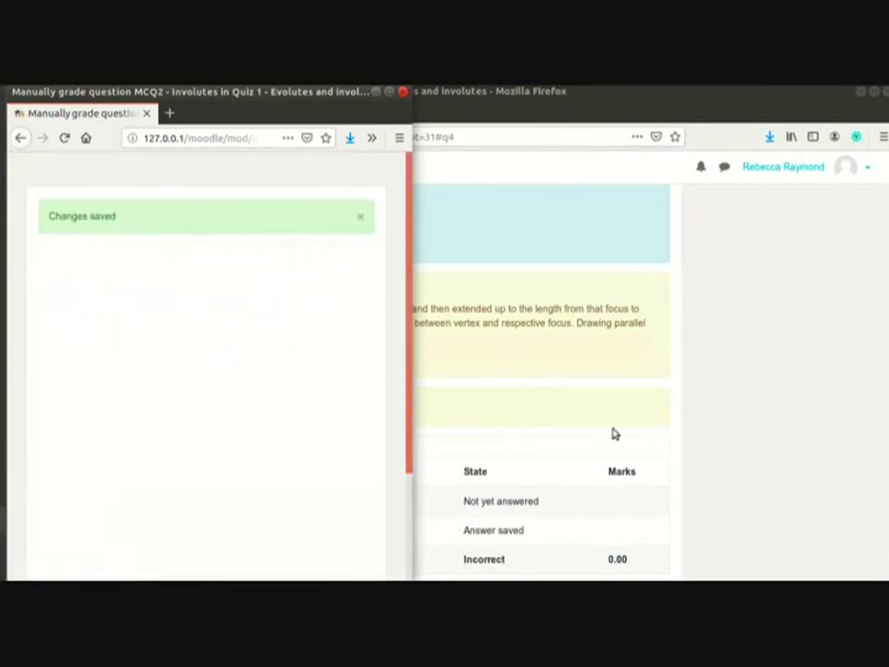
Check question 4's saved comment and response history, and the overall marks and grade in the attempt summary
scroll(461, 307, "down", 1)
left_click(445, 404)
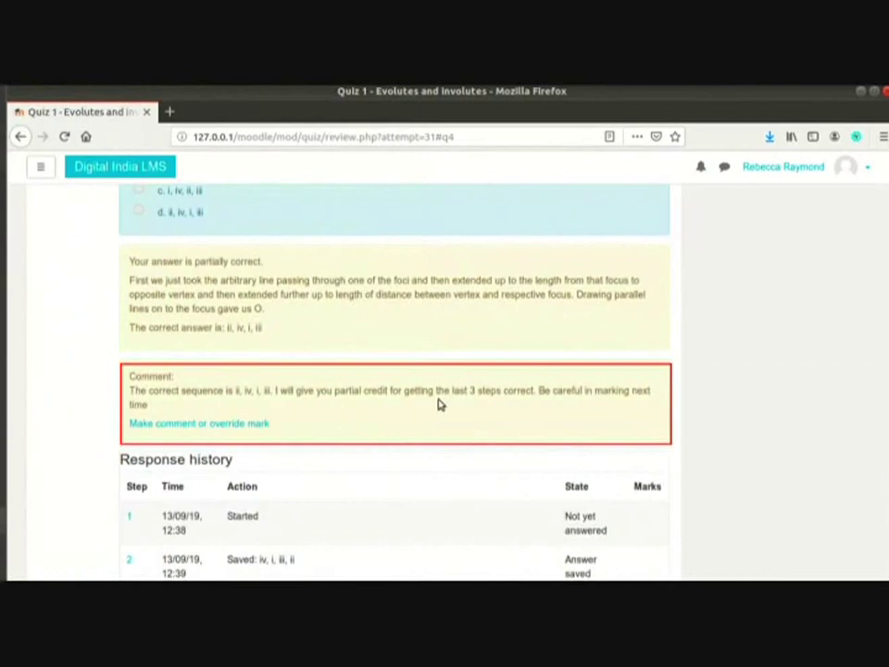
scroll(440, 405, "down", 3)
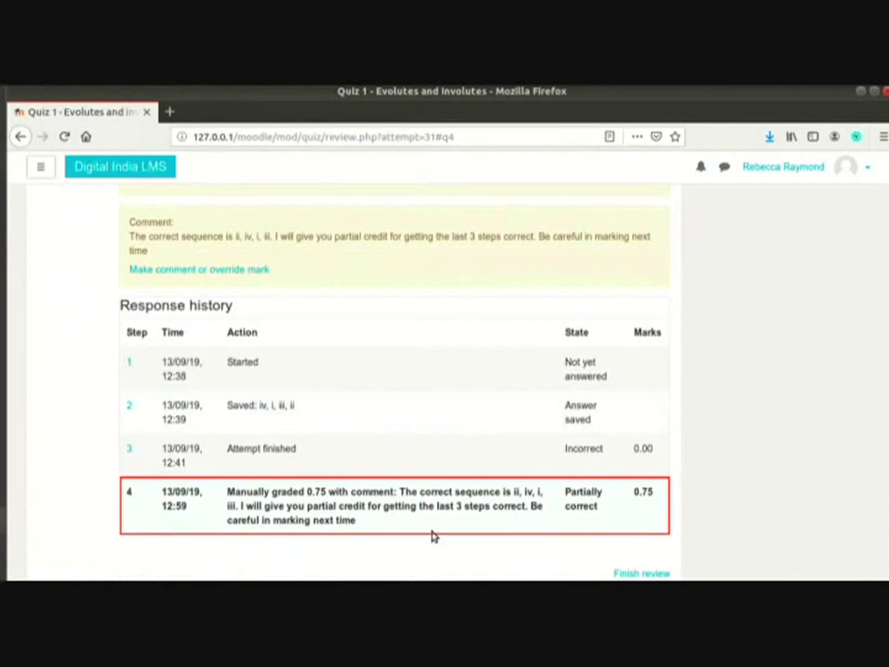
scroll(433, 535, "up", 10)
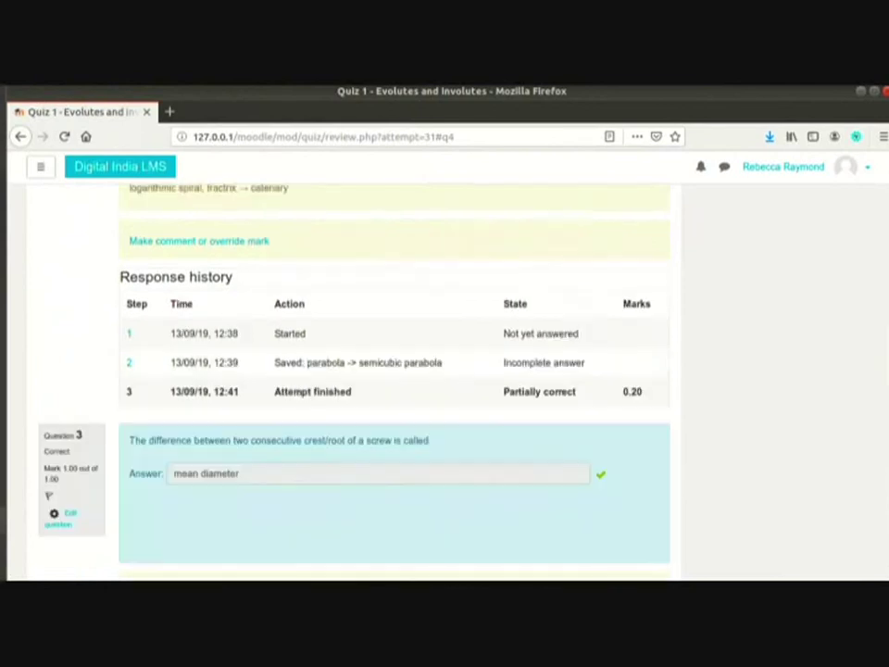
scroll(321, 393, "up", 10)
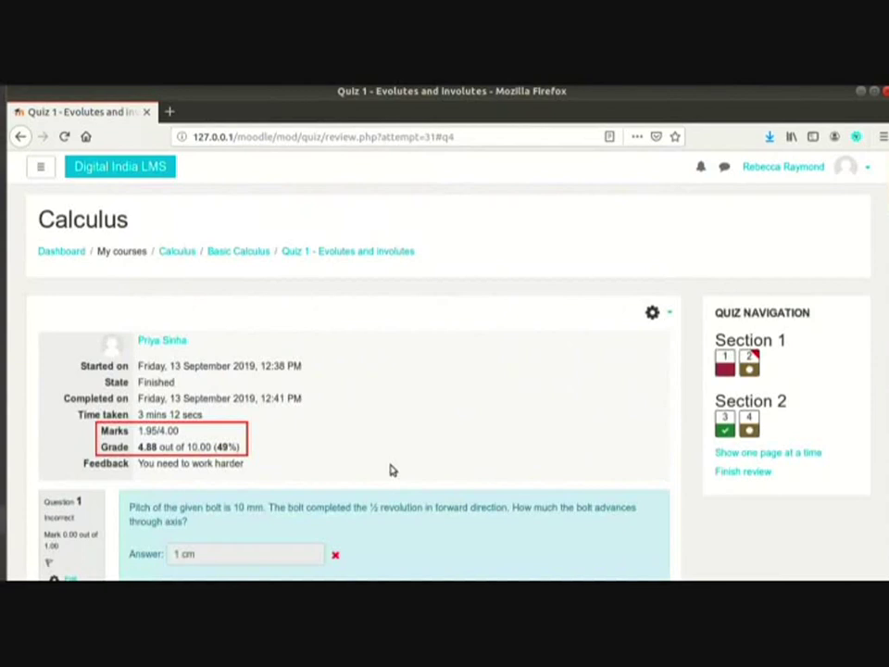
scroll(390, 470, "down", 2)
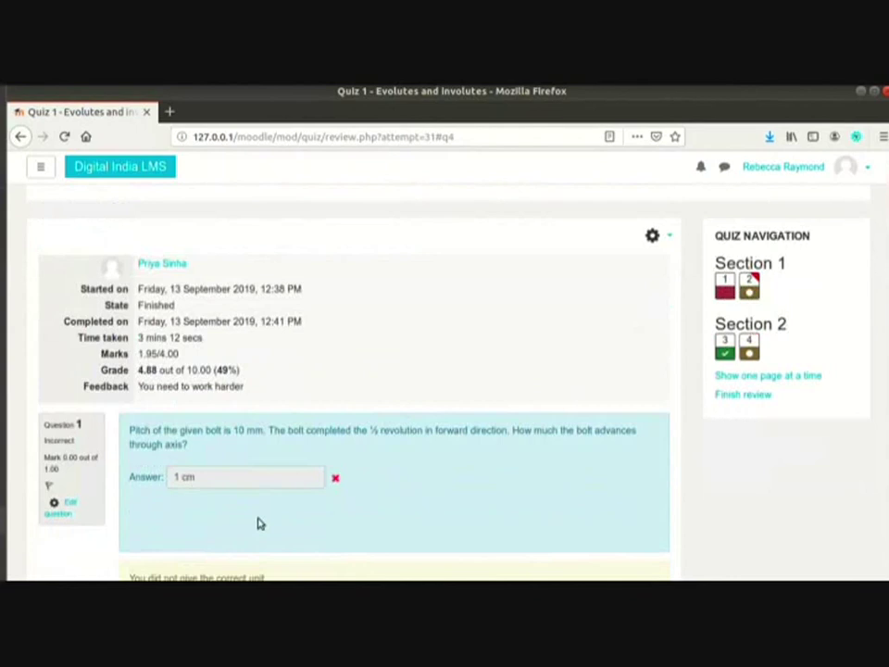
Open question 1 of the attempt for editing and set the grade of Answer 2 to None
left_click(67, 506)
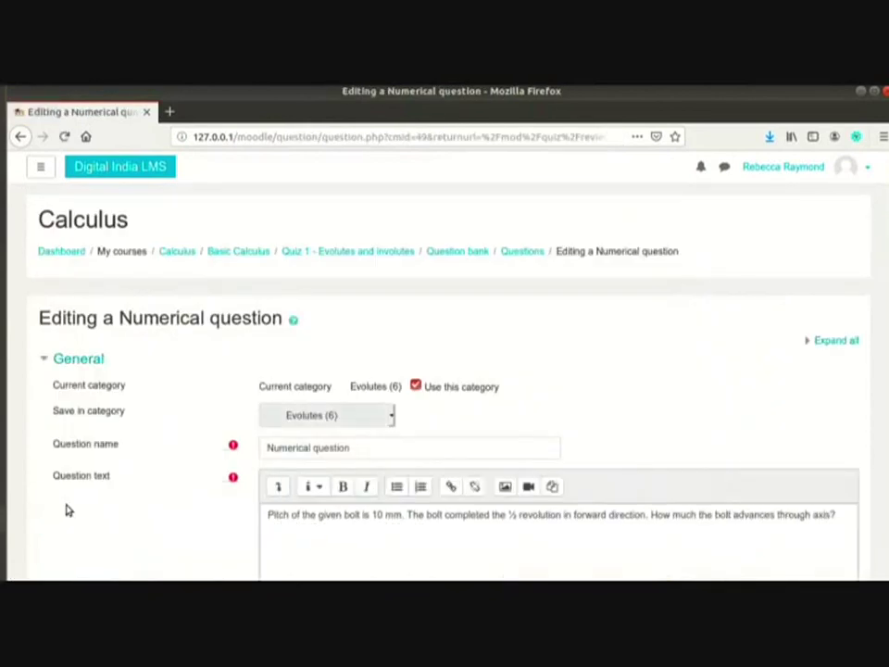
scroll(425, 467, "down", 3)
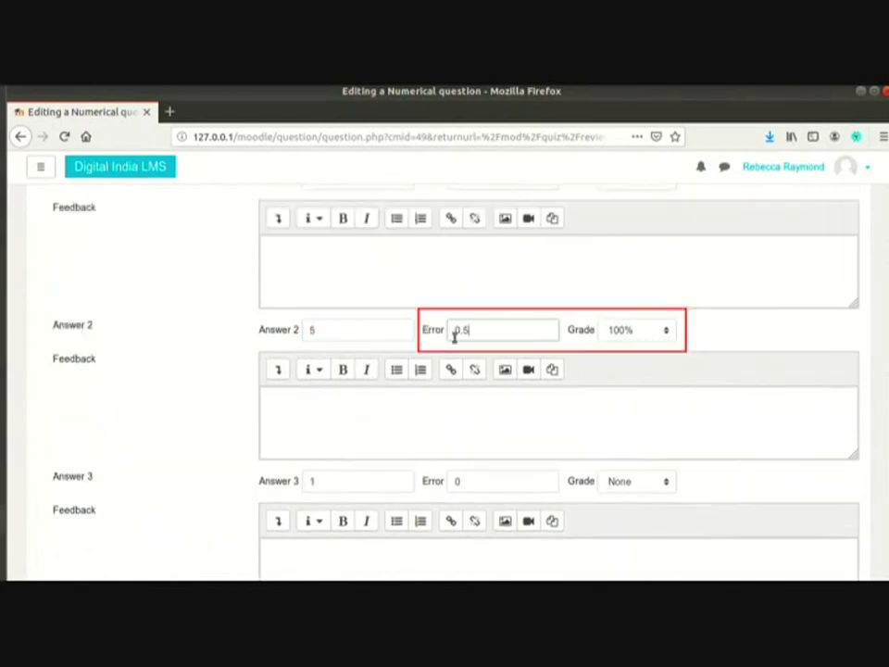
left_click(631, 331)
left_click(615, 349)
scroll(206, 452, "down", 2)
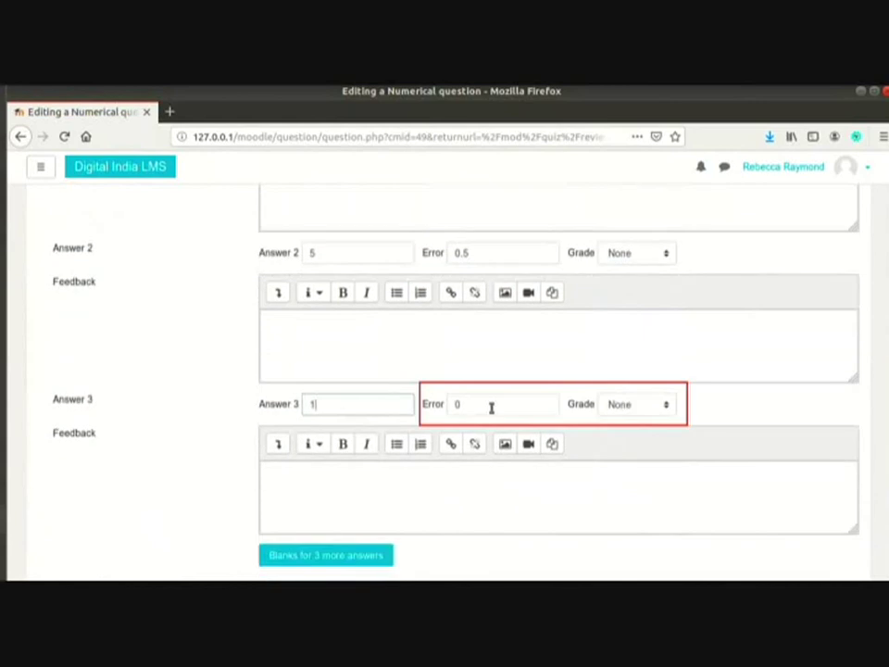
Give Answer 3 an error of 0.5 and a grade of 100%, and save the numerical question
left_click(529, 409)
type(".5")
left_click(637, 404)
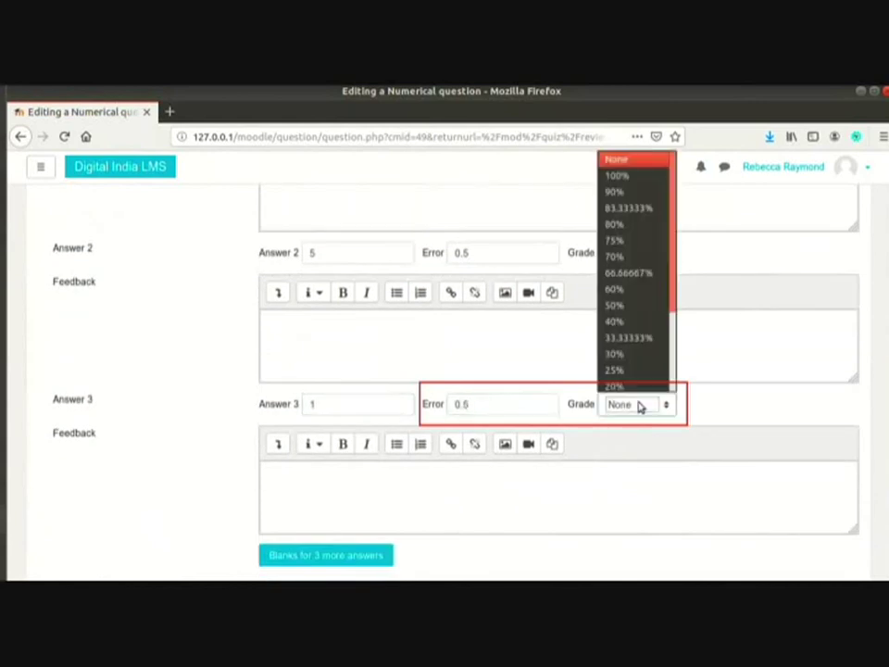
left_click(647, 173)
scroll(232, 377, "down", 5)
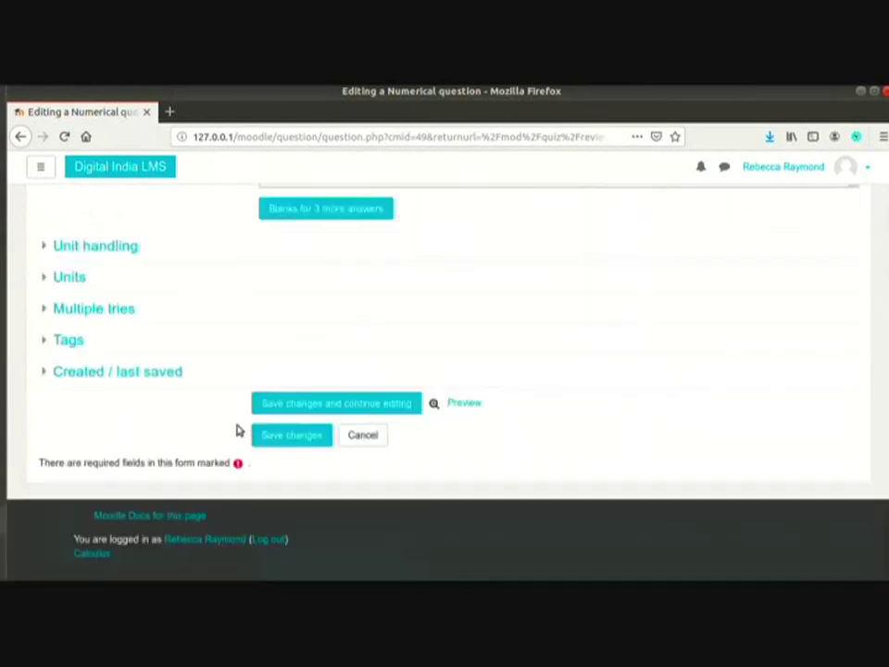
left_click(275, 431)
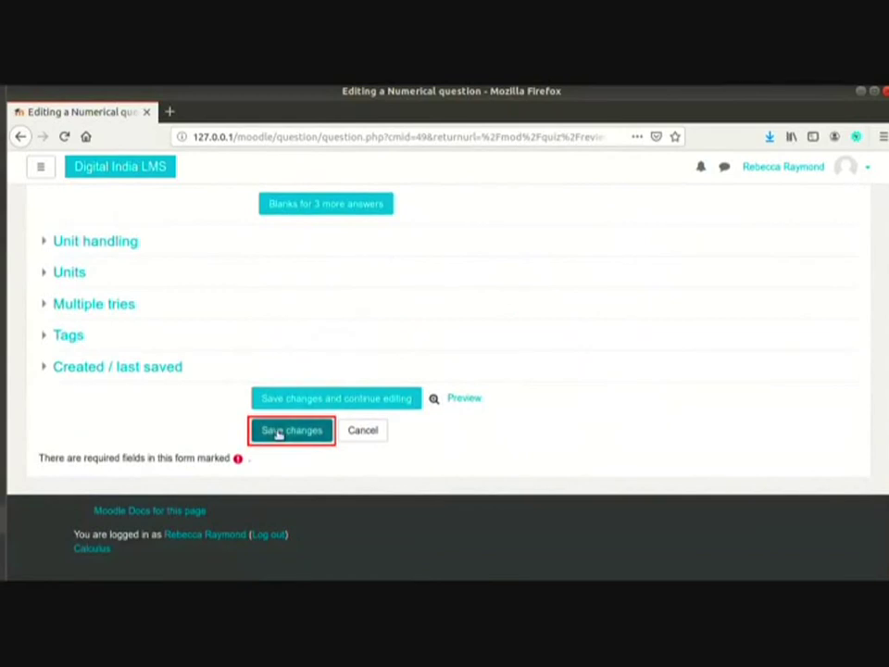
Finish the attempt review and open the grades report listing all attempts of Quiz 1
scroll(554, 399, "down", 2)
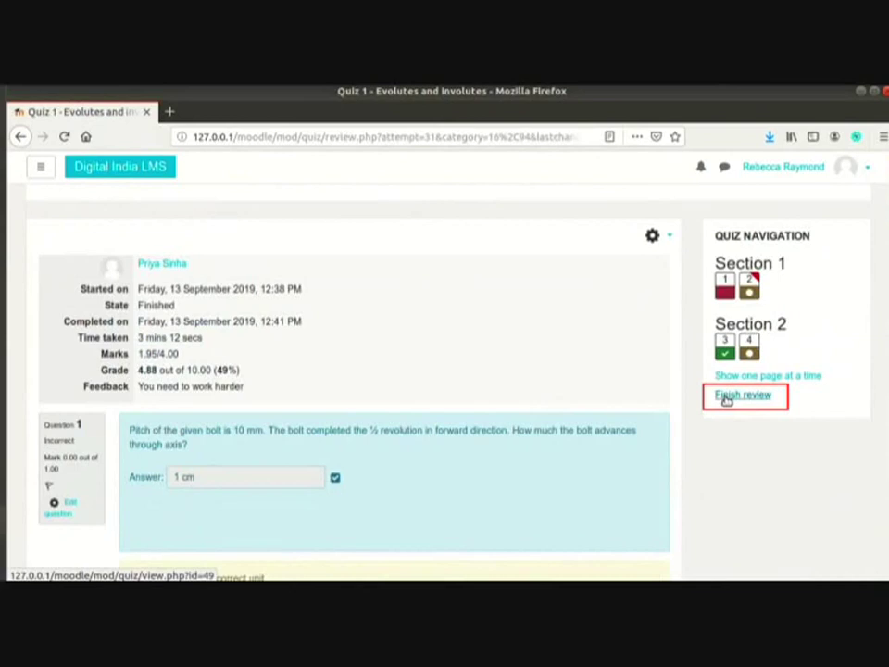
left_click(727, 397)
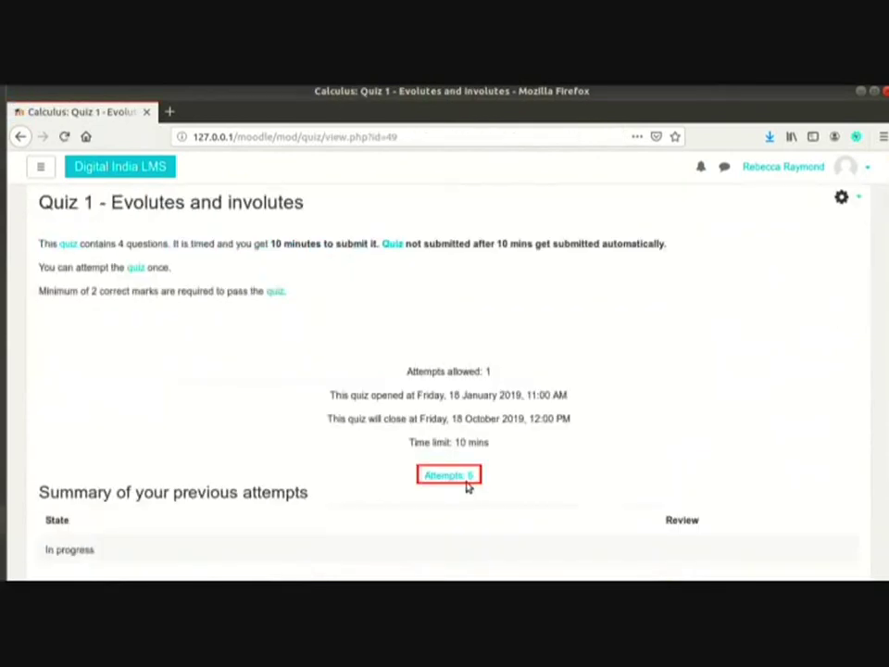
left_click(466, 482)
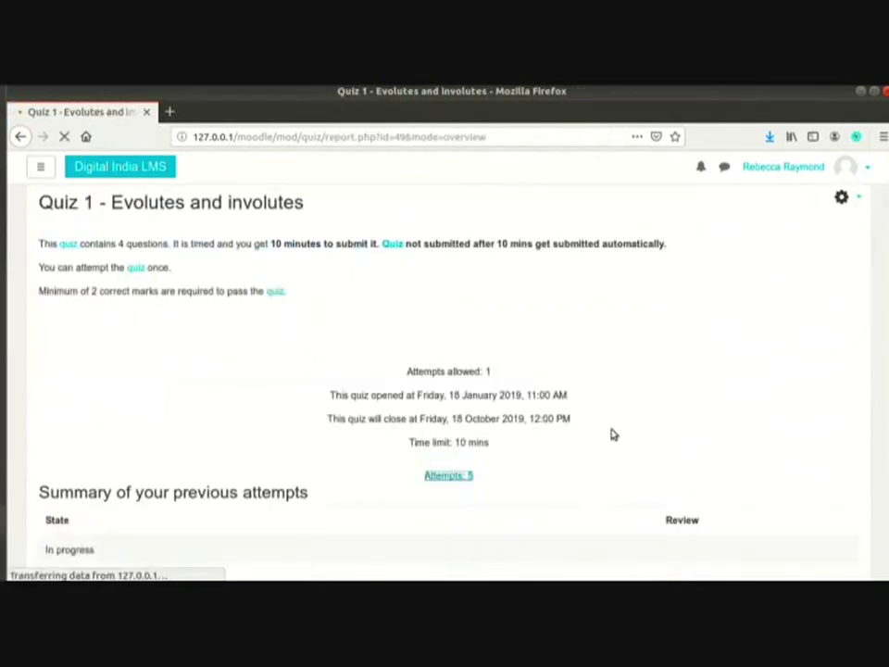
scroll(618, 429, "down", 2)
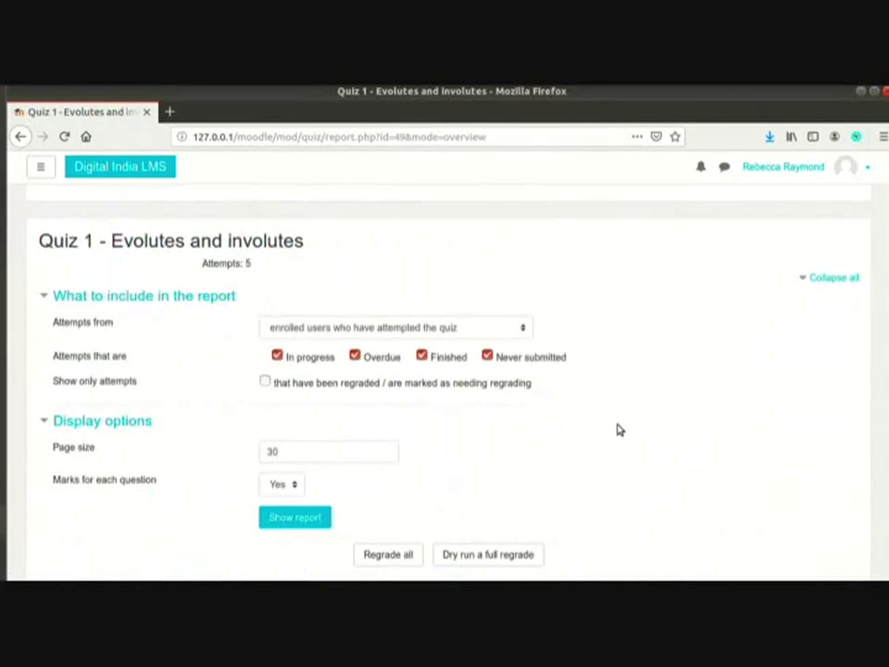
scroll(600, 408, "down", 4)
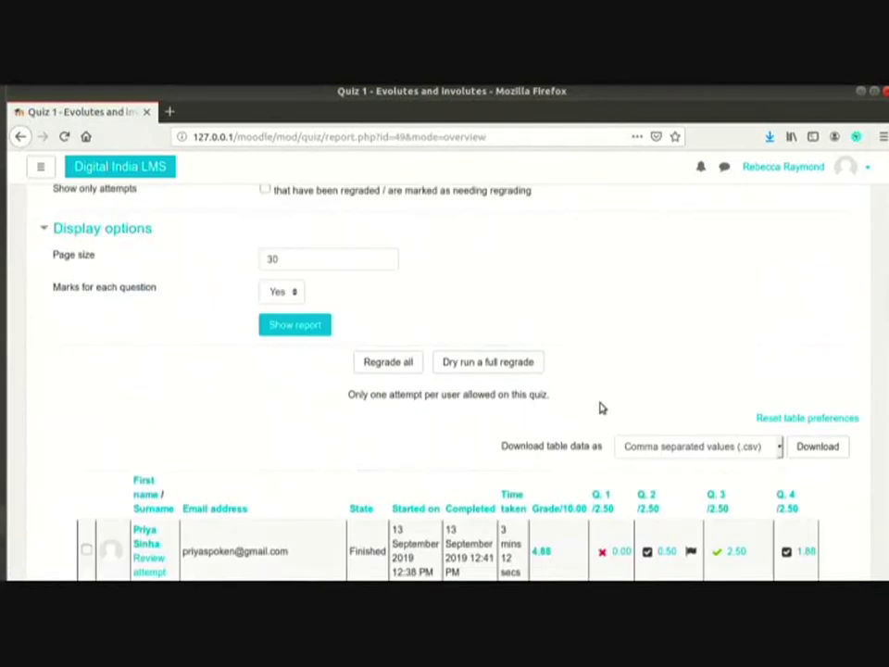
Regrade all Quiz 1 attempts and review the updated grades and question marks in the report table
left_click(389, 369)
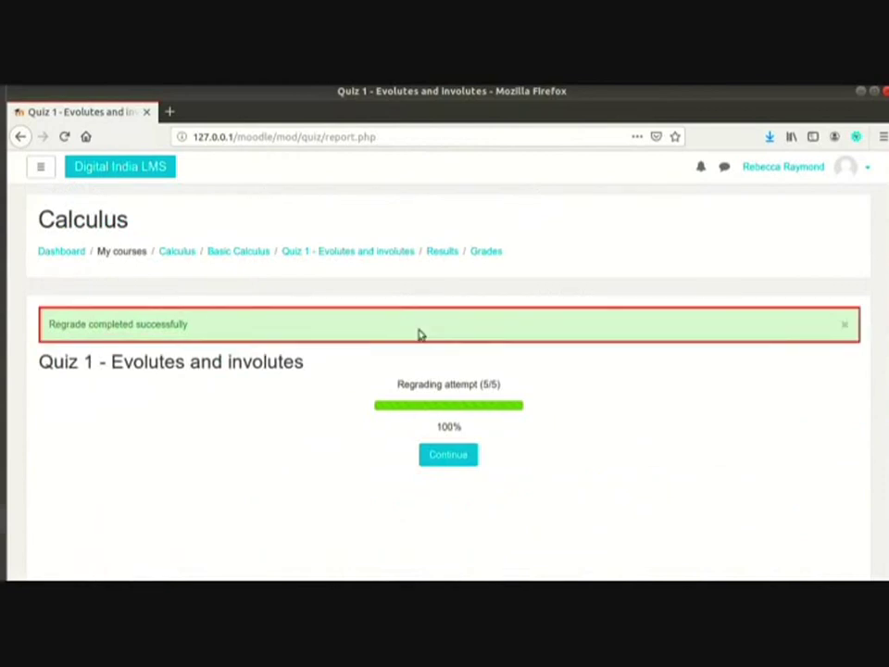
left_click(451, 455)
scroll(704, 371, "down", 5)
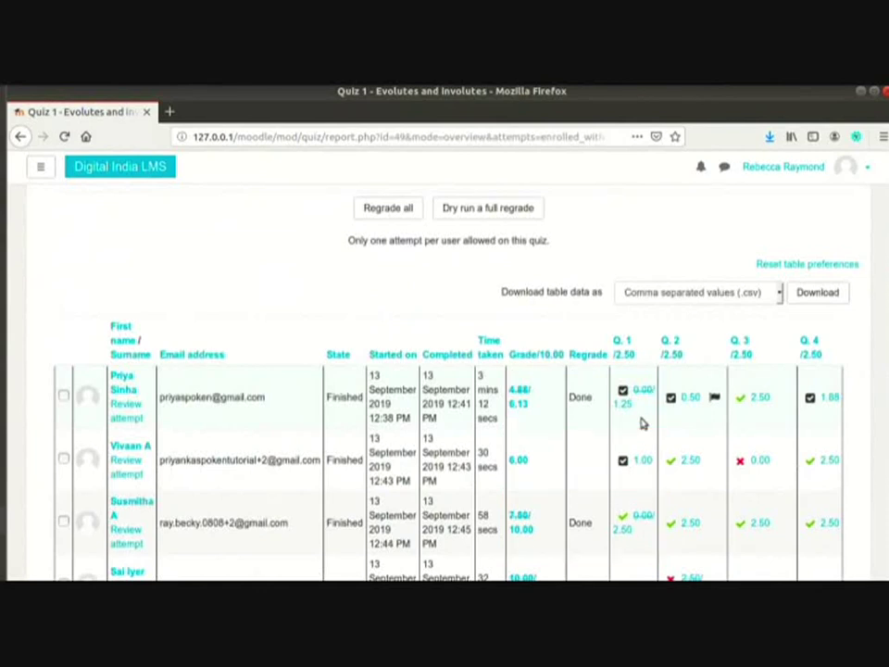
scroll(643, 423, "down", 4)
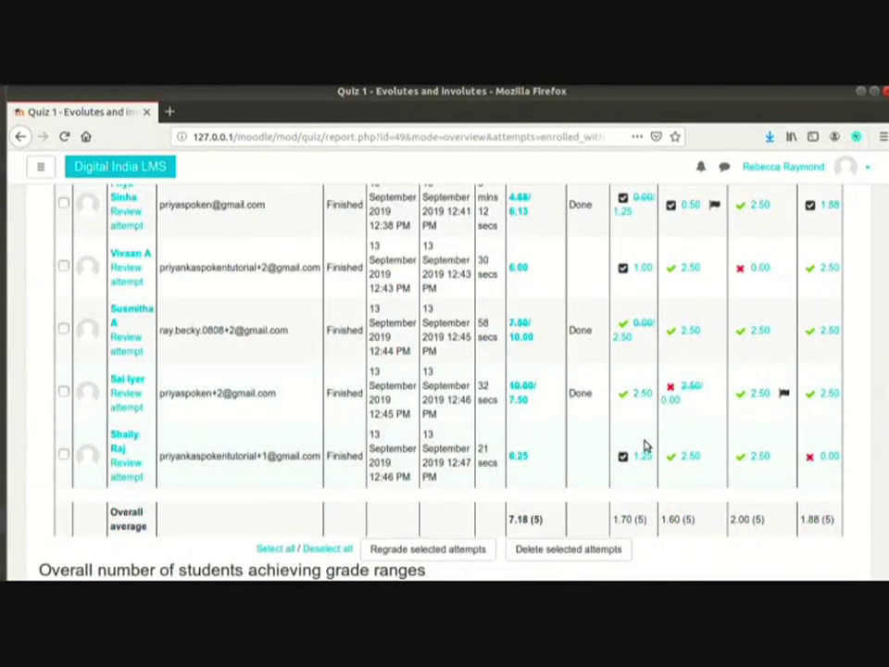
scroll(645, 447, "down", 3)
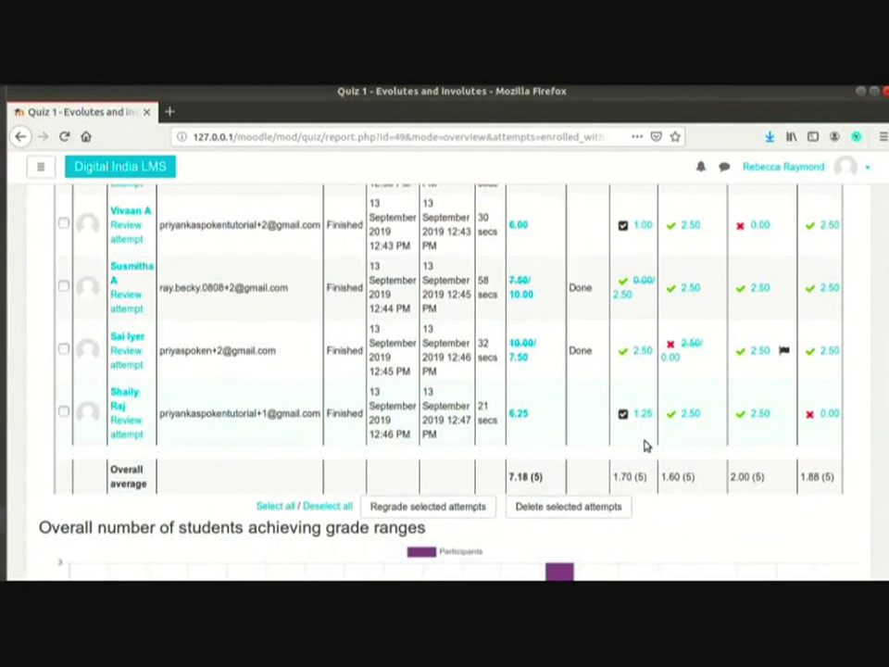
Select the last student's attempt in the report table and clear the selection again
left_click(63, 301)
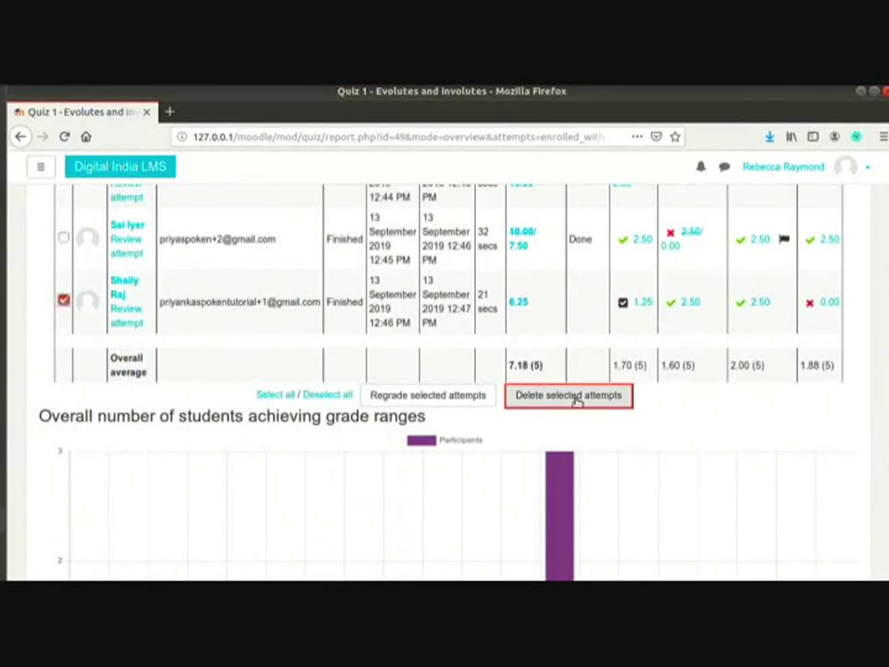
left_click(62, 302)
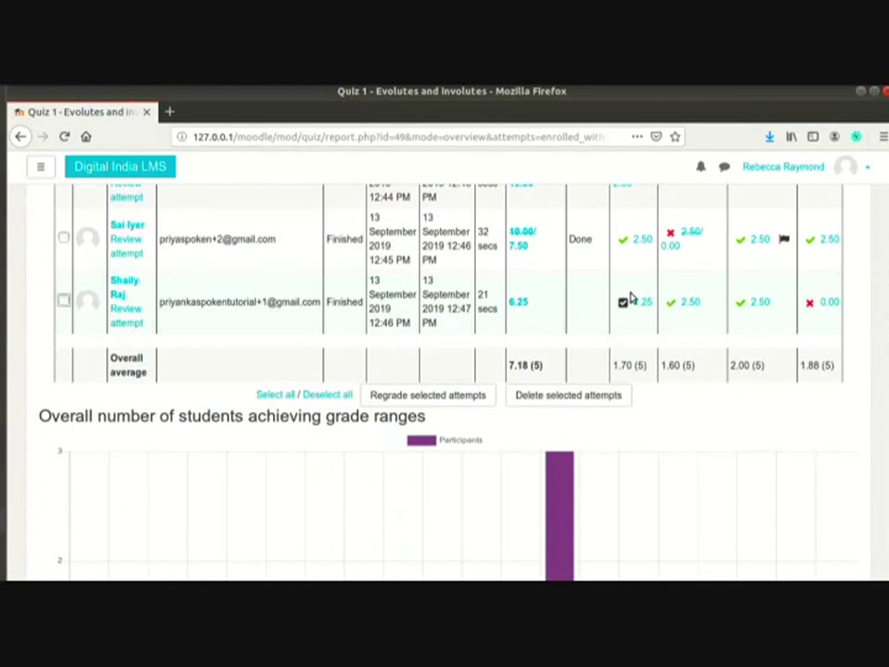
Restrict the report to finished attempts, excluding in progress, overdue and never submitted ones, and show the report
scroll(856, 387, "up", 5)
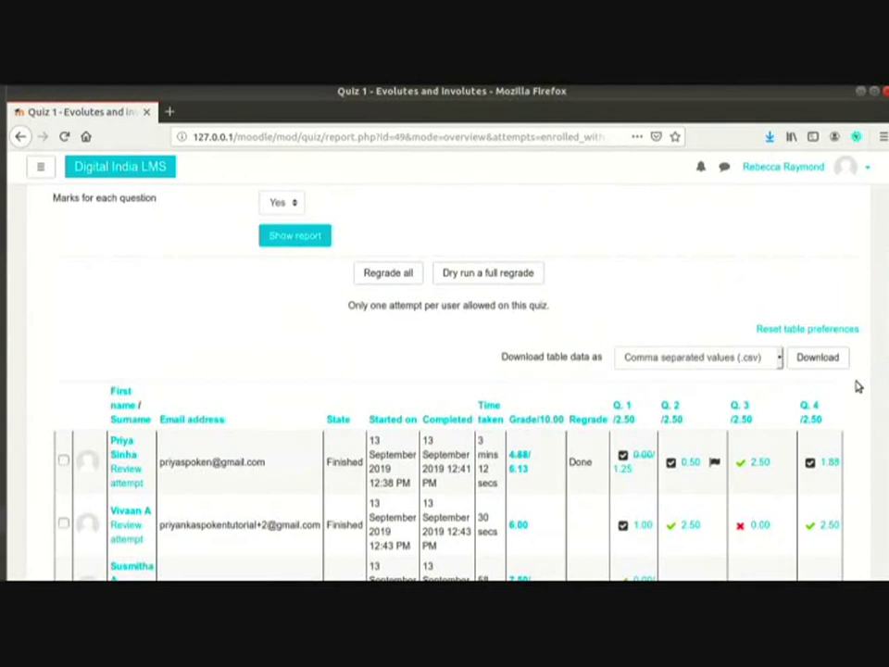
scroll(856, 387, "up", 5)
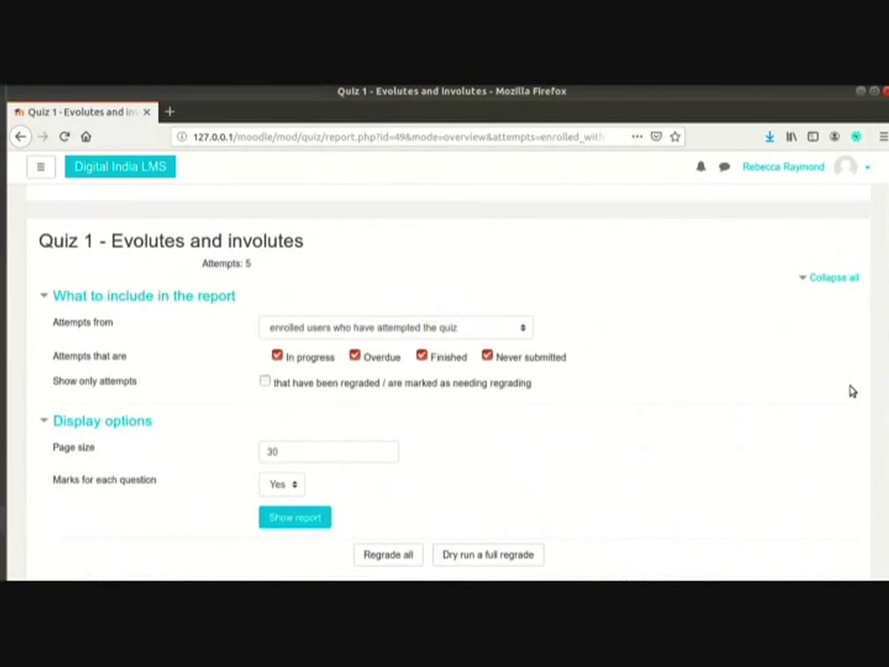
left_click(521, 335)
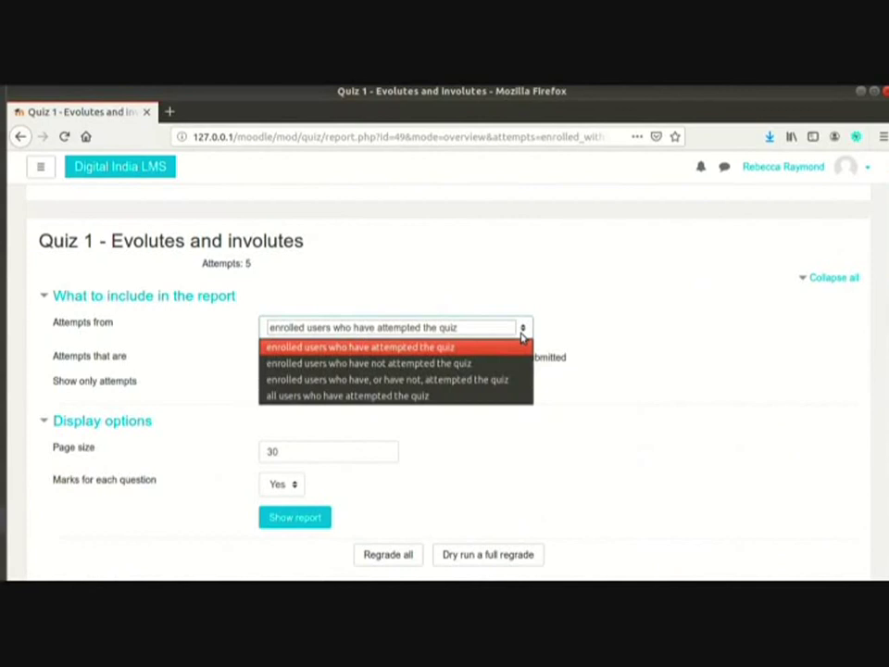
left_click(521, 335)
scroll(417, 329, "down", 2)
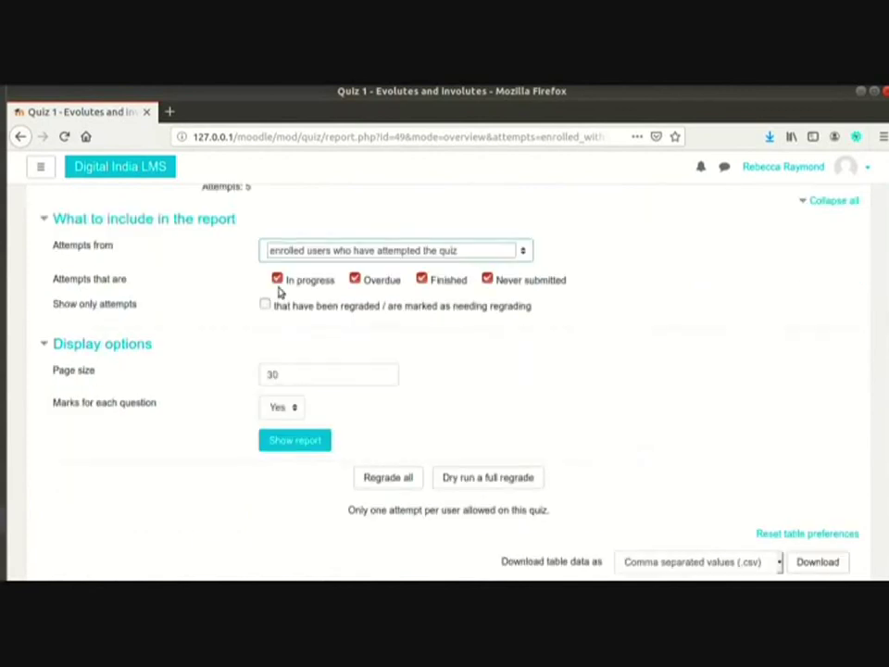
left_click(310, 282)
left_click(355, 279)
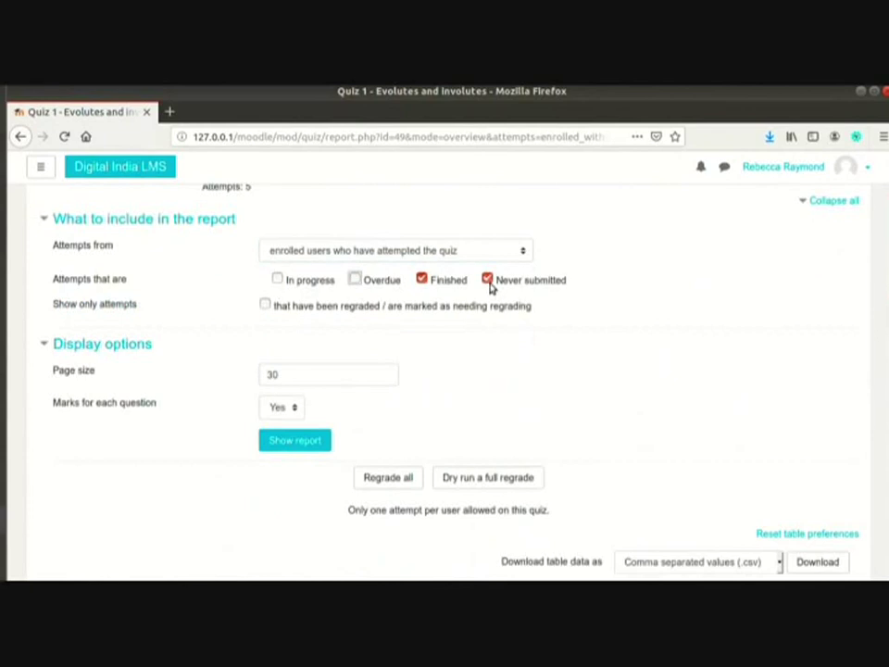
left_click(488, 280)
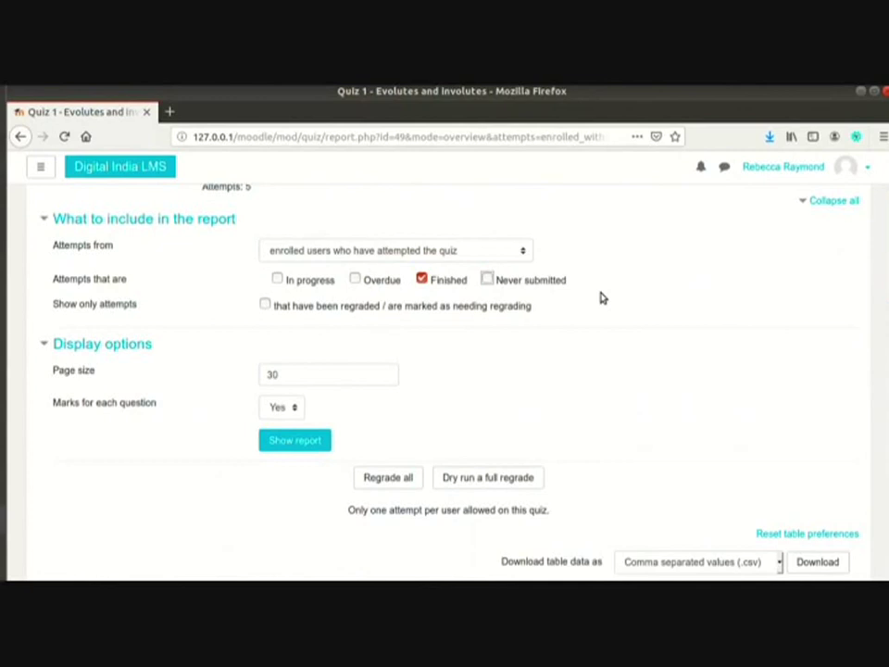
scroll(592, 315, "up", 1)
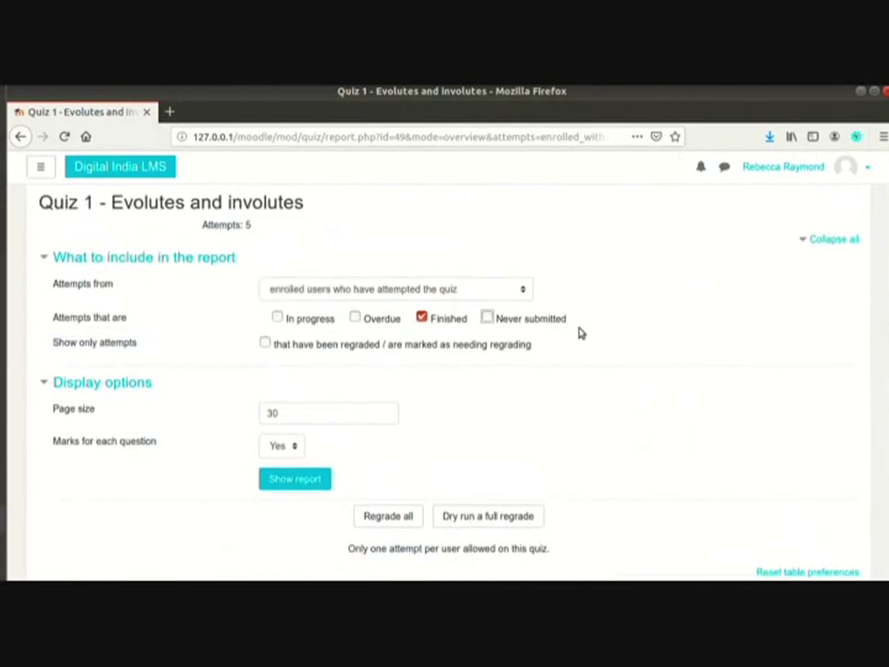
left_click(299, 480)
left_click(310, 483)
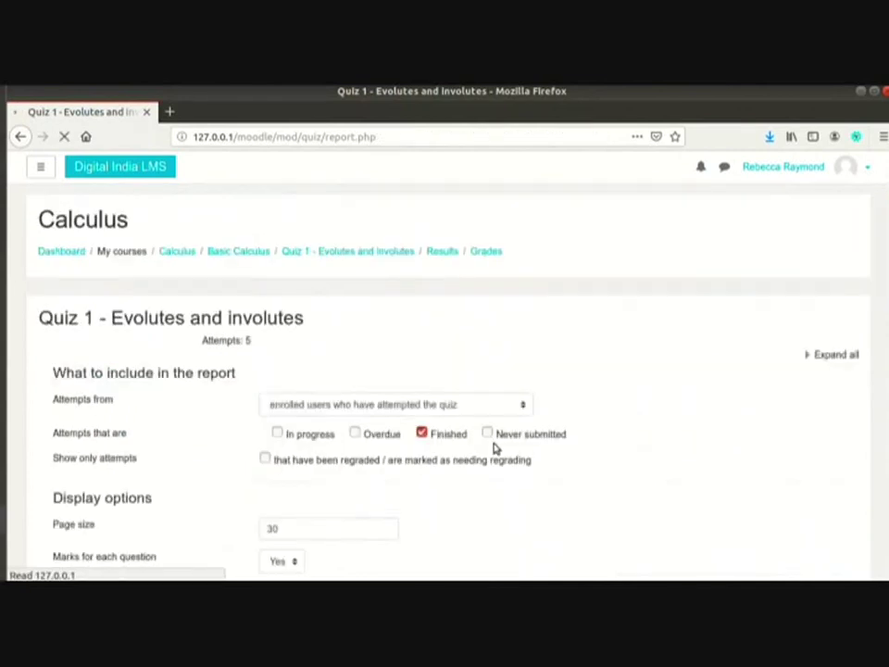
Download the report table in OpenDocument (.ods) format and save the file
scroll(509, 435, "down", 5)
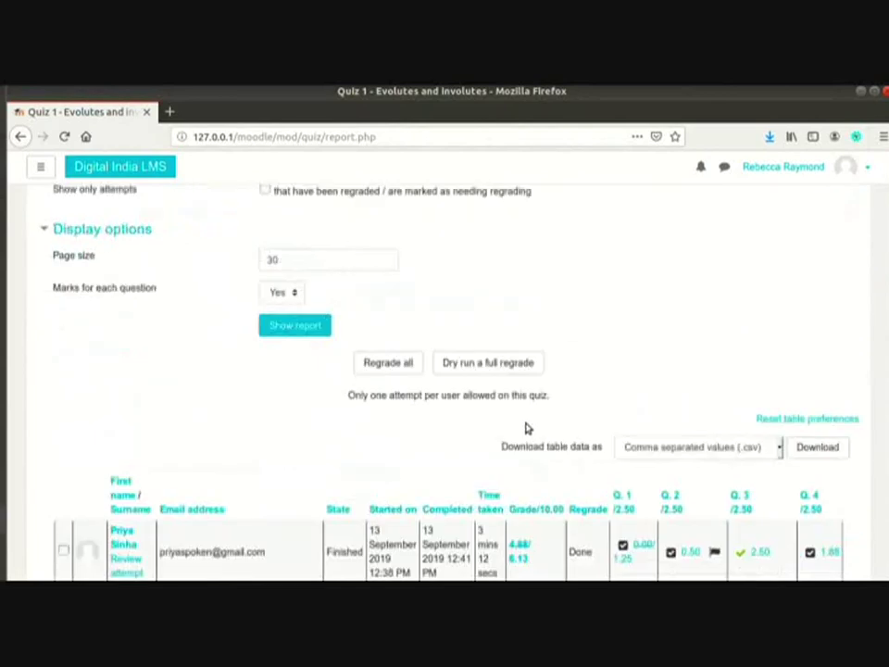
left_click(661, 453)
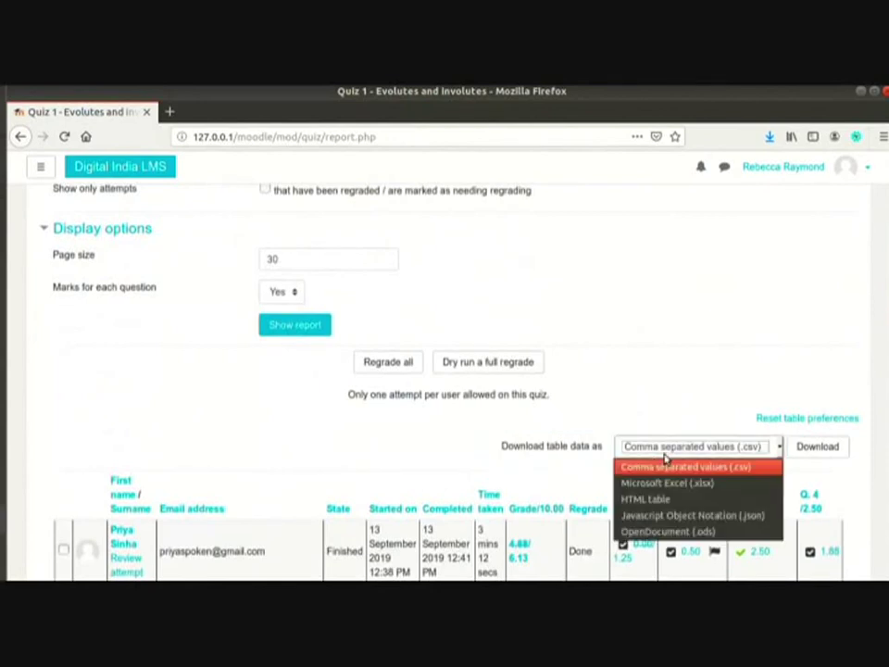
left_click(663, 530)
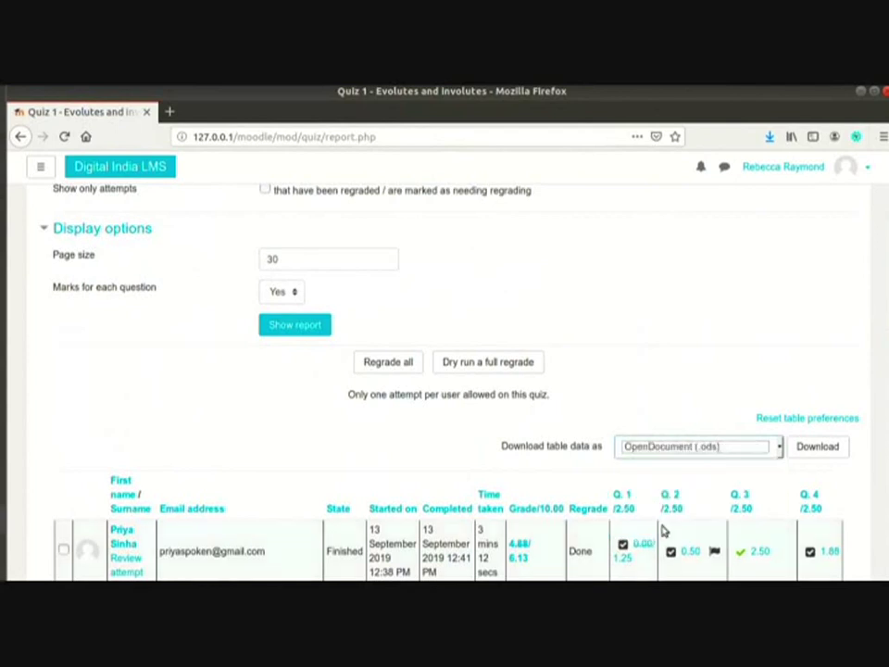
left_click(818, 448)
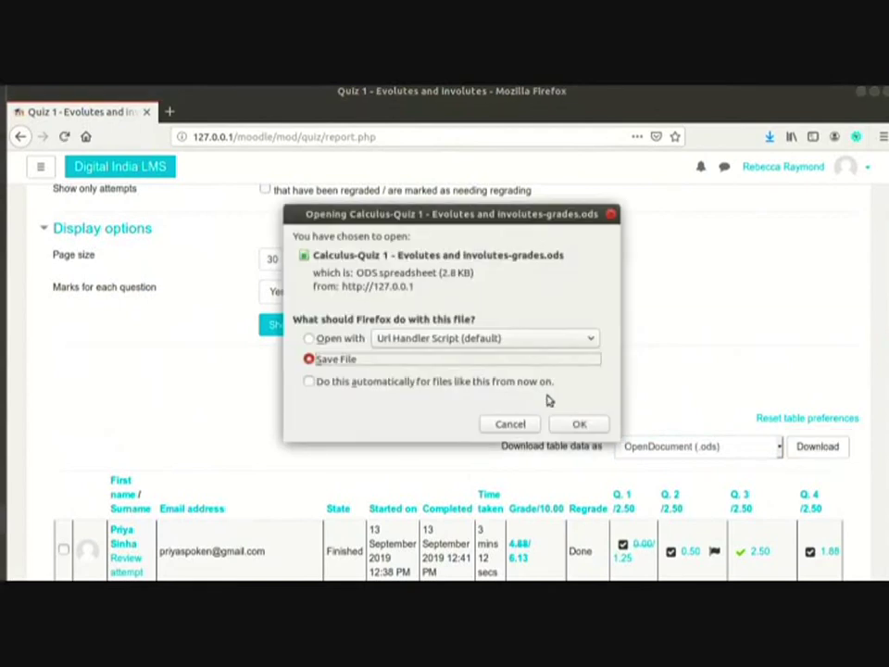
left_click(576, 425)
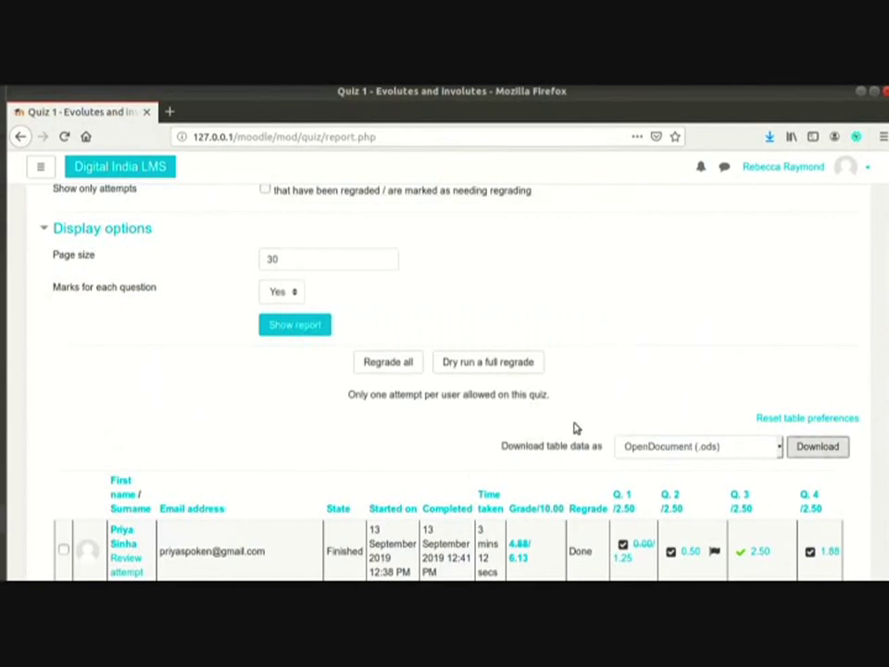